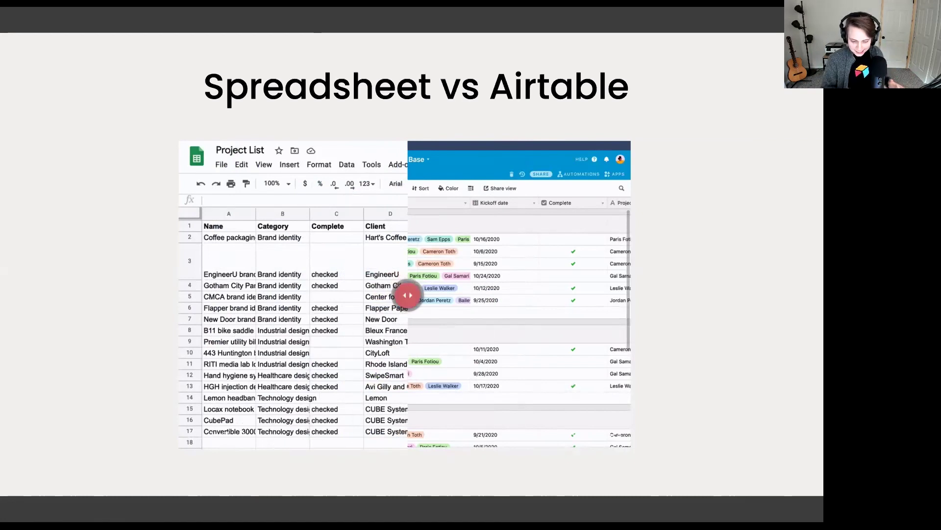
Slide the comparison divider to contrast the spreadsheet columns with the Airtable grid
{"action": "left_click_drag", "start_coordinate": [408, 295], "coordinate": [404, 295]}
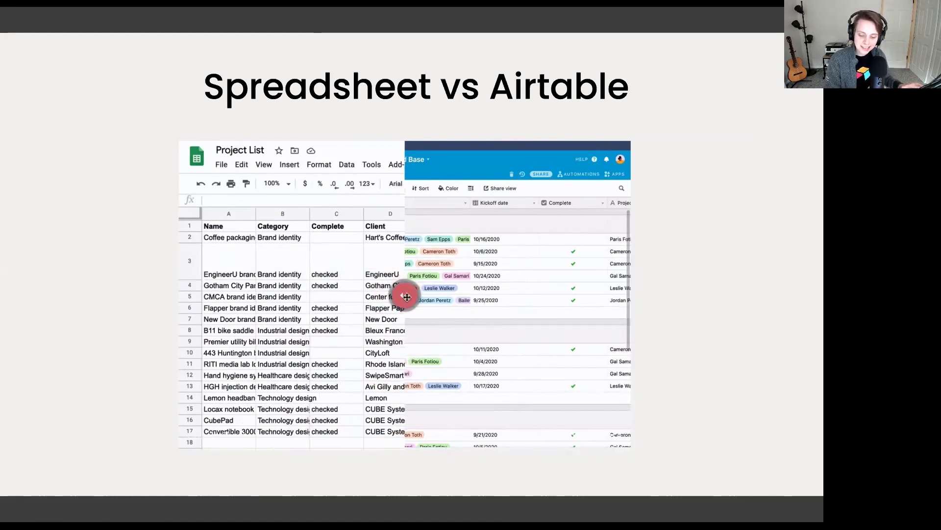
{"action": "left_click_drag", "start_coordinate": [406, 296], "coordinate": [515, 296]}
{"action": "left_click", "coordinate": [338, 336]}
{"action": "left_click_drag", "start_coordinate": [338, 336], "coordinate": [411, 379]}
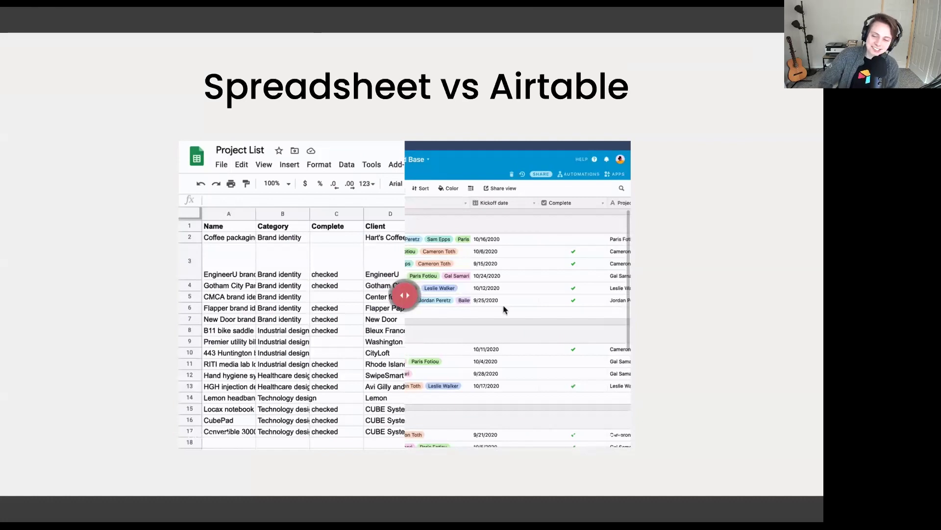
{"action": "left_click_drag", "start_coordinate": [406, 296], "coordinate": [409, 376]}
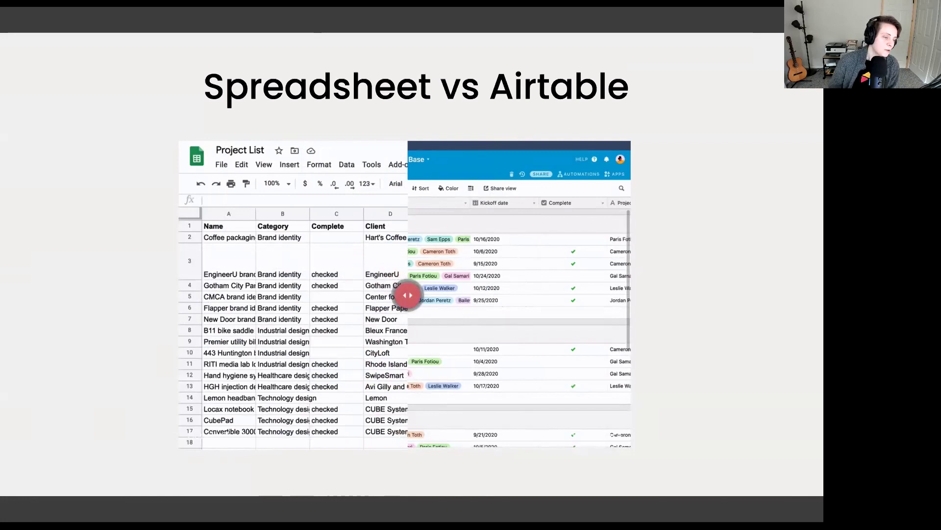
{"action": "left_click_drag", "start_coordinate": [408, 295], "coordinate": [404, 295]}
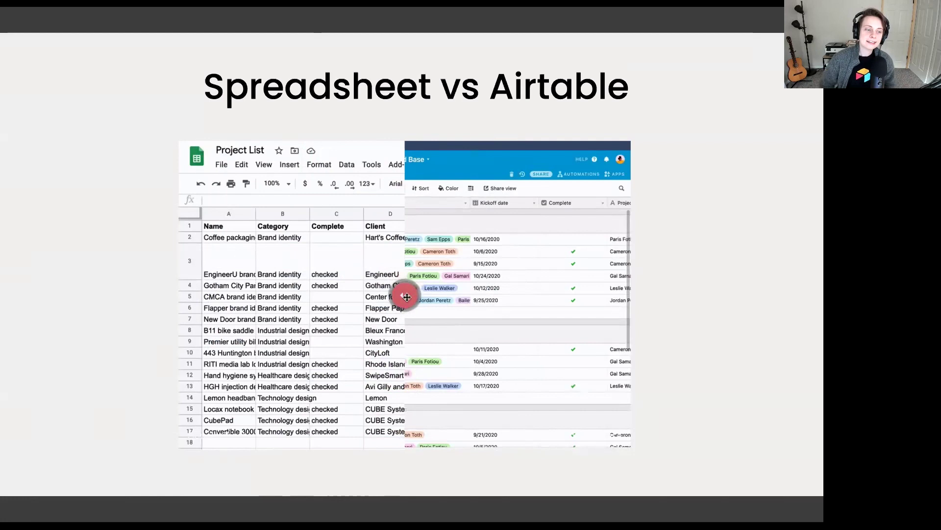
{"action": "left_click_drag", "start_coordinate": [406, 296], "coordinate": [412, 380]}
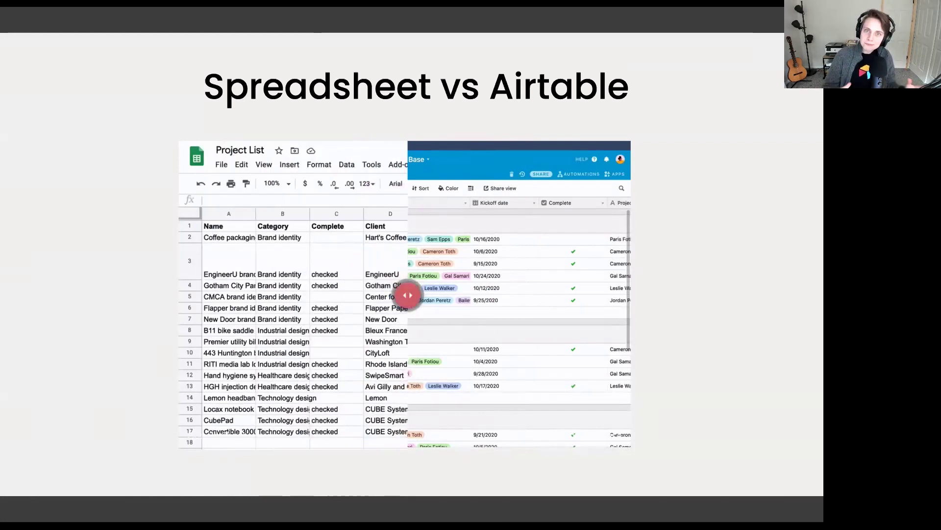
{"action": "left_click_drag", "start_coordinate": [408, 295], "coordinate": [405, 294]}
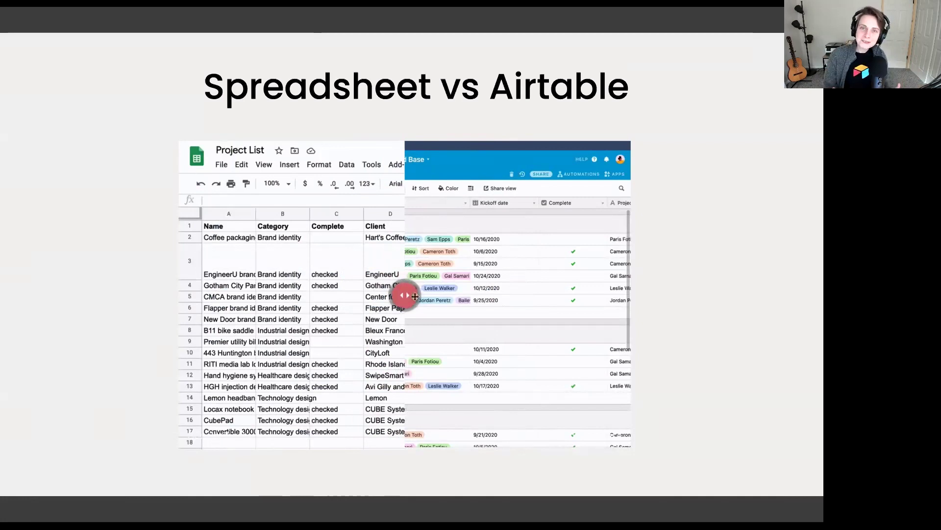
{"action": "left_click_drag", "start_coordinate": [407, 297], "coordinate": [411, 378]}
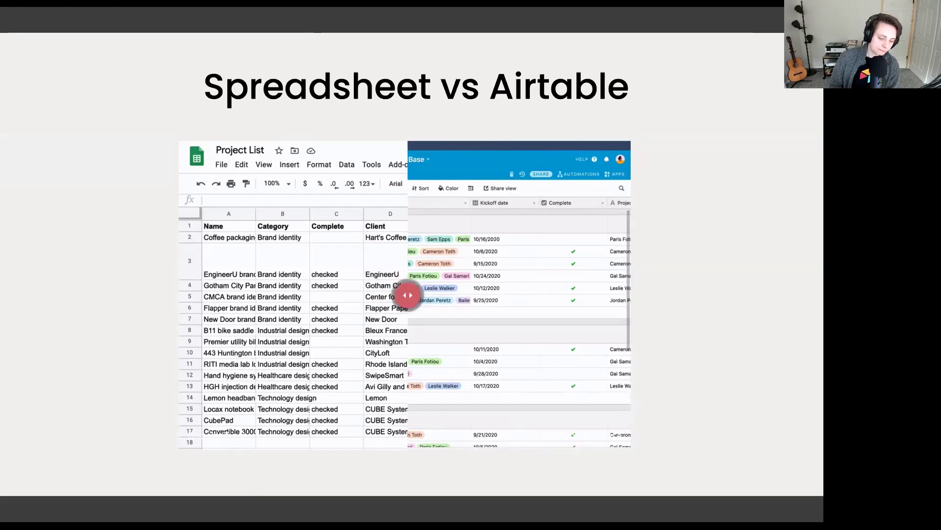
{"action": "left_click_drag", "start_coordinate": [408, 295], "coordinate": [405, 295]}
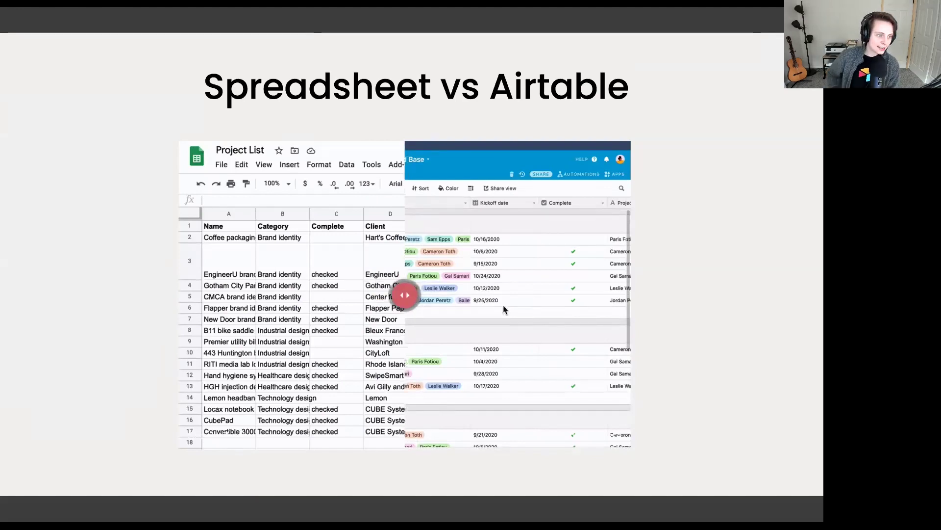
{"action": "left_click_drag", "start_coordinate": [406, 296], "coordinate": [410, 378]}
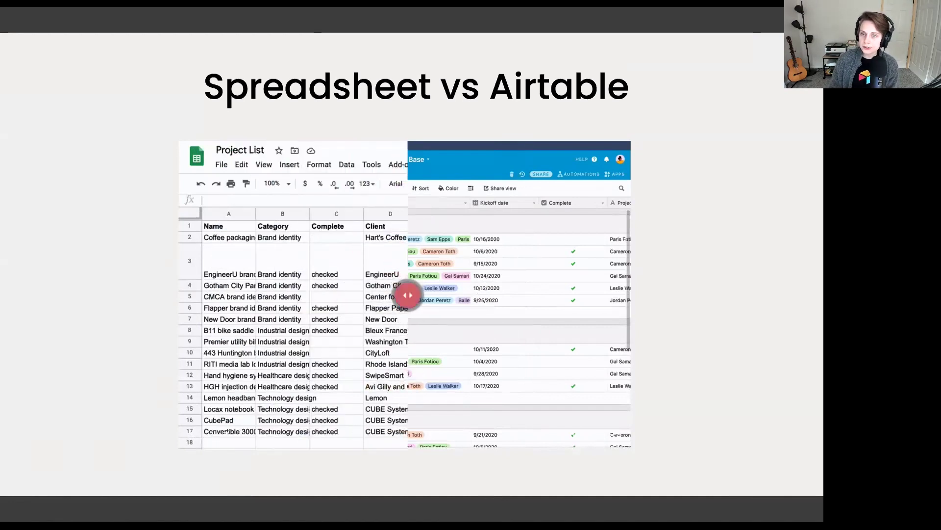
{"action": "left_click_drag", "start_coordinate": [407, 294], "coordinate": [404, 295]}
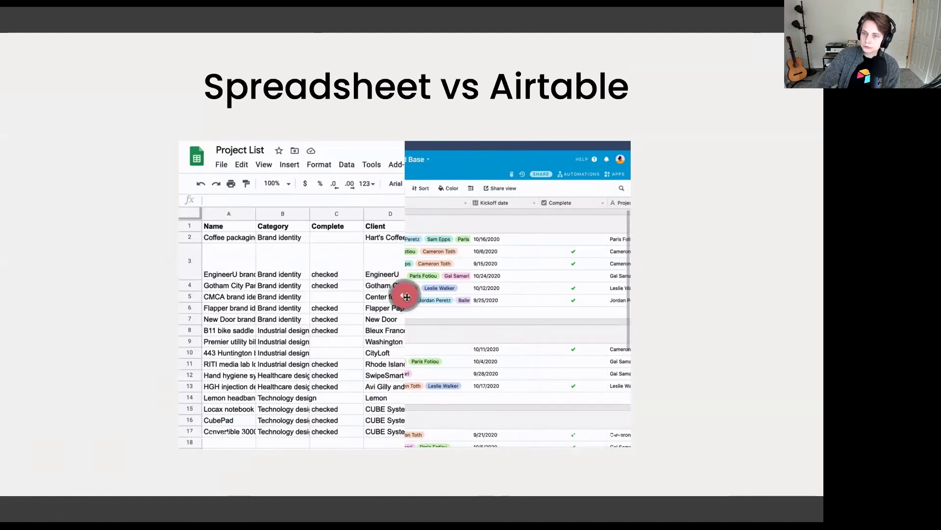
{"action": "left_click_drag", "start_coordinate": [407, 296], "coordinate": [412, 377]}
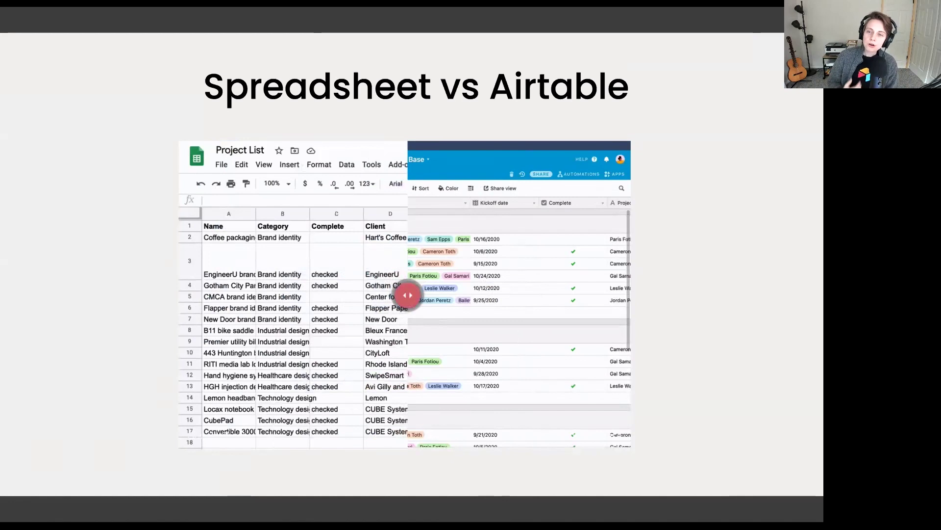
Keep comparing the spreadsheet and Airtable screenshots, then advance to slide 5
{"action": "left_click_drag", "start_coordinate": [413, 377], "coordinate": [410, 377]}
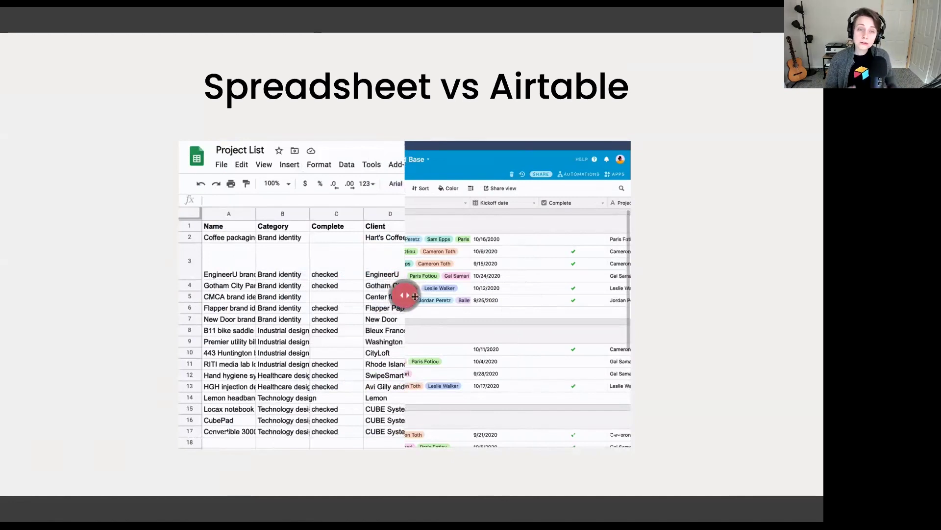
{"action": "left_click_drag", "start_coordinate": [407, 297], "coordinate": [351, 295]}
{"action": "left_click_drag", "start_coordinate": [338, 335], "coordinate": [411, 378]}
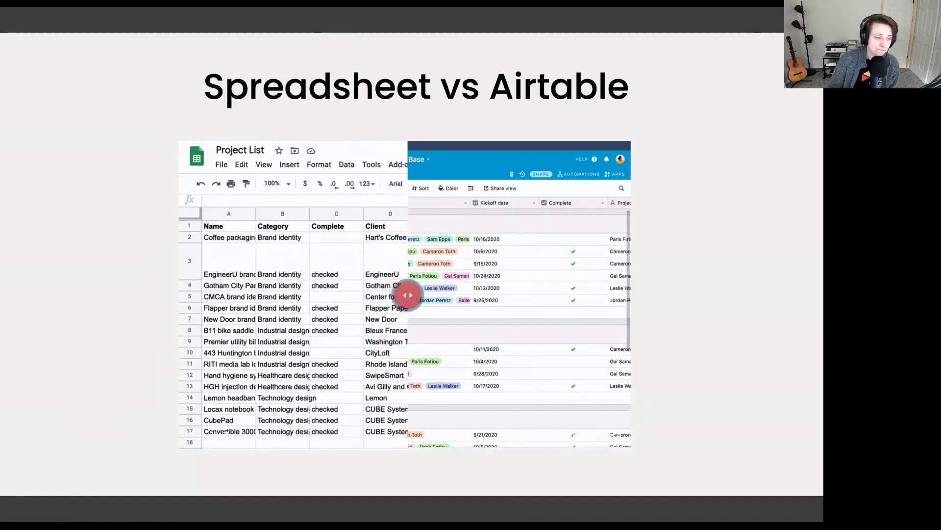
{"action": "left_click_drag", "start_coordinate": [408, 295], "coordinate": [404, 294]}
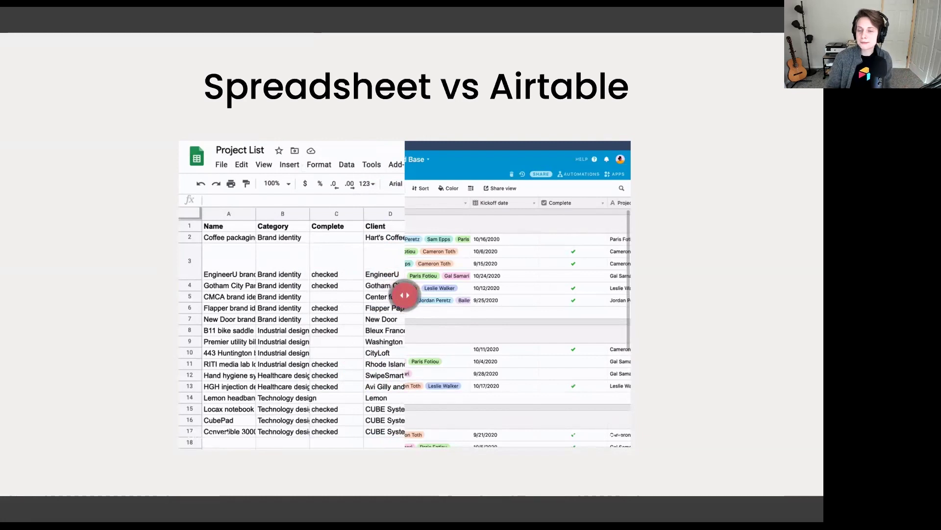
{"action": "mouse_move", "coordinate": [407, 297]}
{"action": "left_mouse_down"}
{"action": "mouse_move", "coordinate": [522, 300]}
{"action": "mouse_move", "coordinate": [417, 295]}
{"action": "left_mouse_up"}
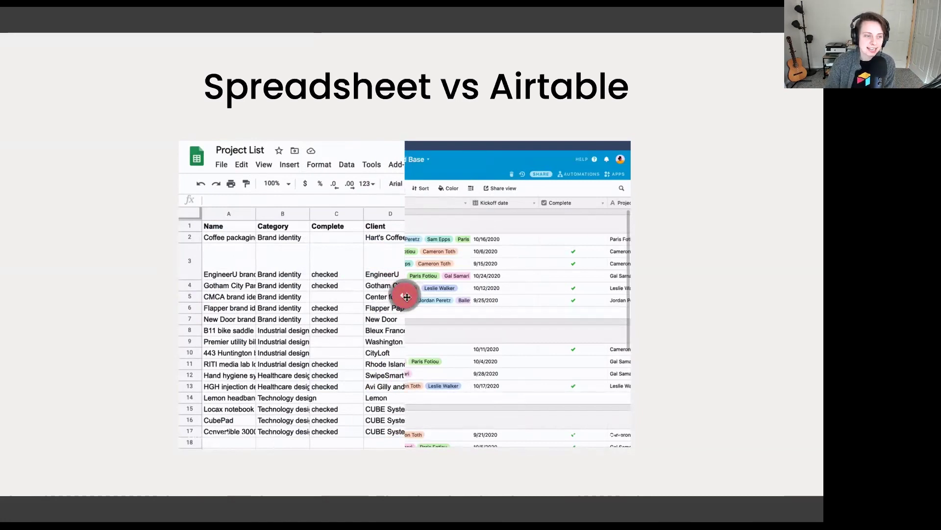
{"action": "left_click_drag", "start_coordinate": [407, 296], "coordinate": [411, 379]}
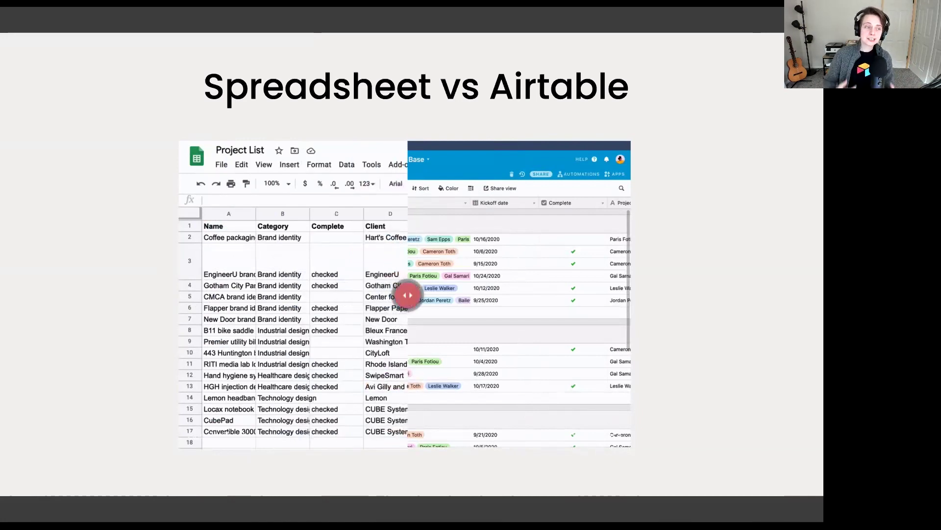
{"action": "left_click_drag", "start_coordinate": [408, 295], "coordinate": [405, 294]}
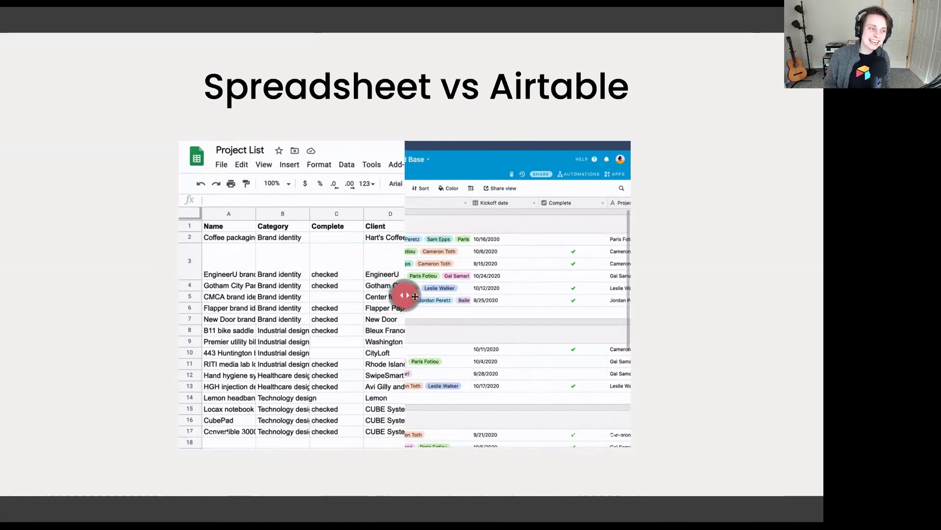
{"action": "left_click_drag", "start_coordinate": [406, 296], "coordinate": [351, 294]}
{"action": "left_click_drag", "start_coordinate": [338, 336], "coordinate": [410, 379]}
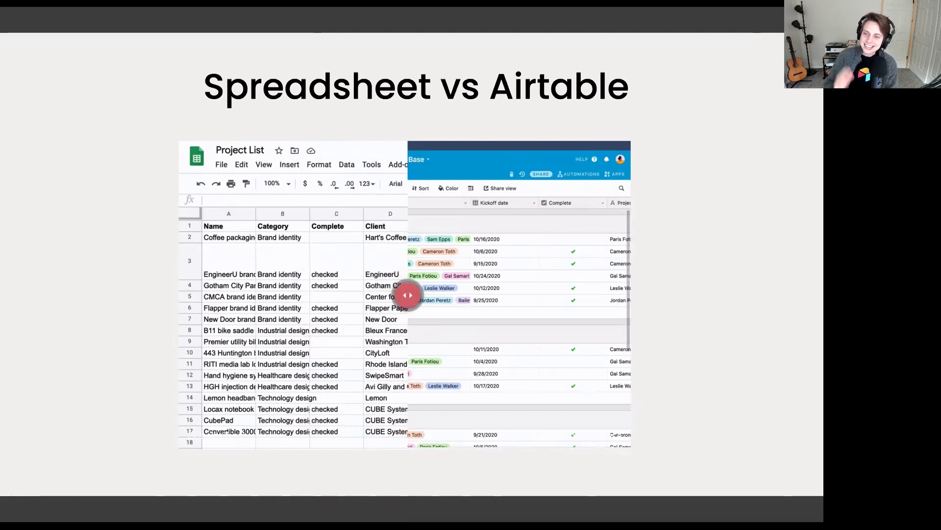
{"action": "left_click_drag", "start_coordinate": [408, 294], "coordinate": [405, 295]}
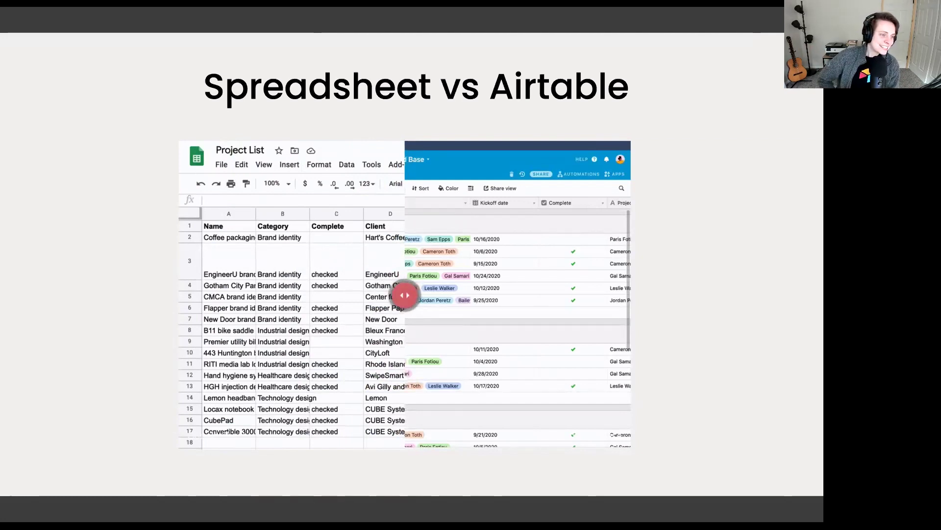
{"action": "mouse_move", "coordinate": [407, 296]}
{"action": "left_mouse_down"}
{"action": "mouse_move", "coordinate": [522, 296]}
{"action": "mouse_move", "coordinate": [418, 295]}
{"action": "left_mouse_up"}
{"action": "left_click_drag", "start_coordinate": [378, 332], "coordinate": [410, 376]}
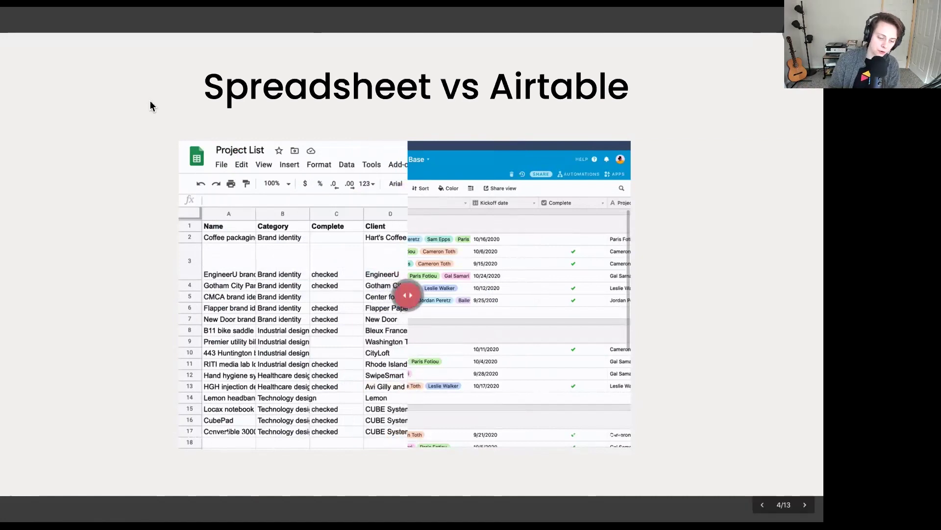
{"action": "key", "text": "Right"}
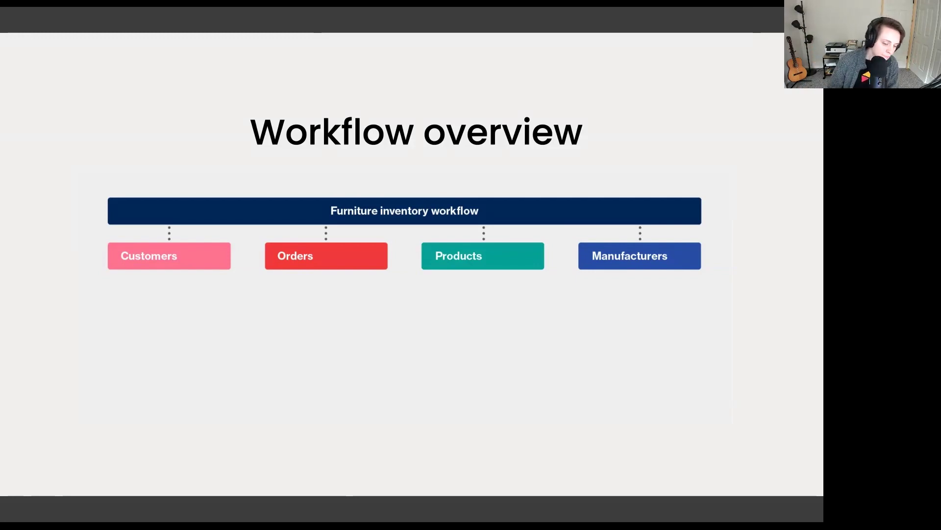
Advance the deck to slide 6, Workflow details
{"action": "key", "text": "Right"}
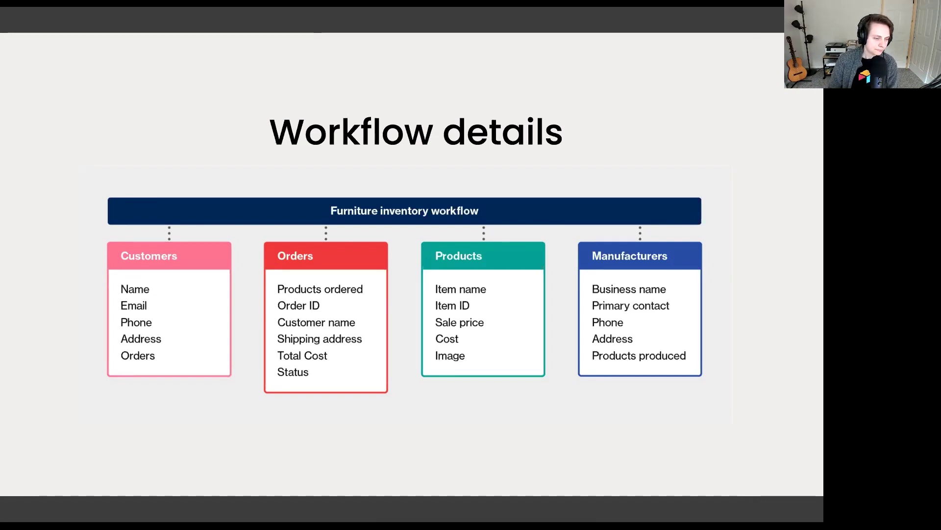
Advance to slide 7, Workflow connections
{"action": "left_click", "coordinate": [267, 73]}
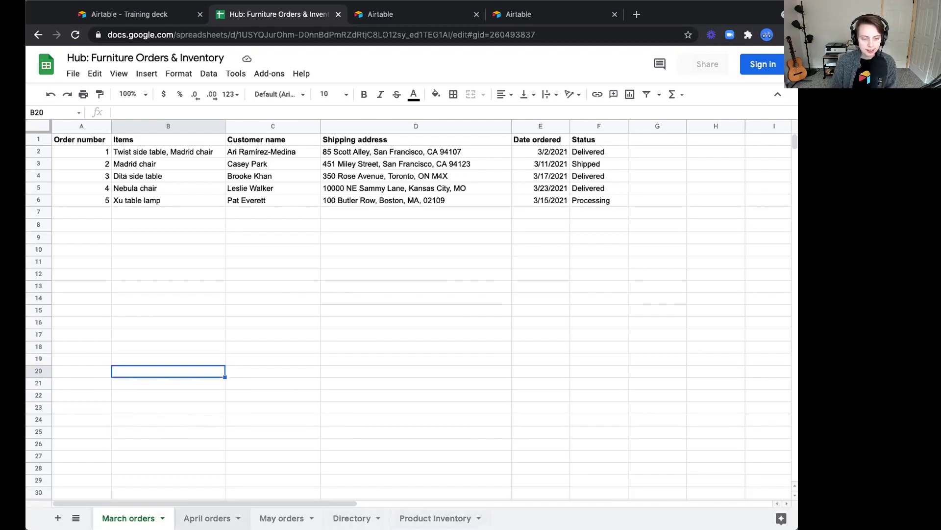
Flip between the April, May and March orders sheets, finishing on May orders
{"action": "left_click", "coordinate": [207, 518]}
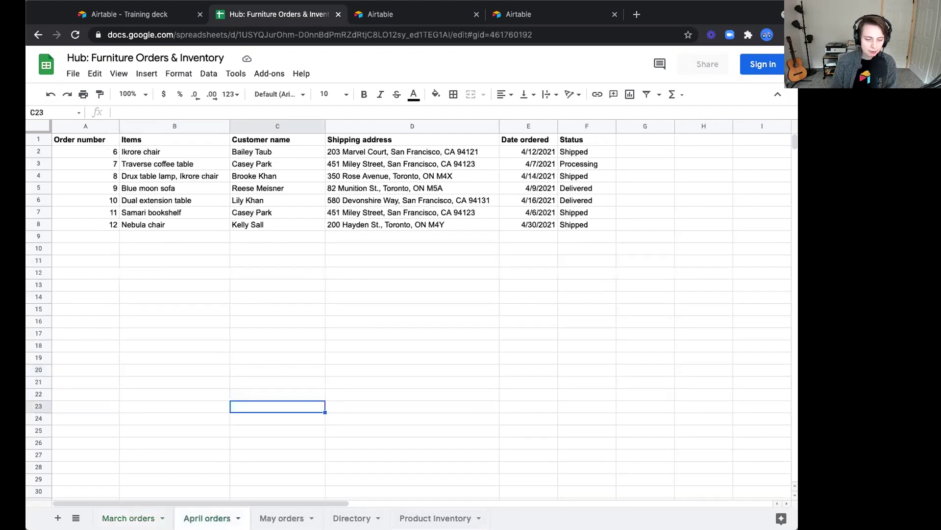
{"action": "left_click", "coordinate": [282, 518]}
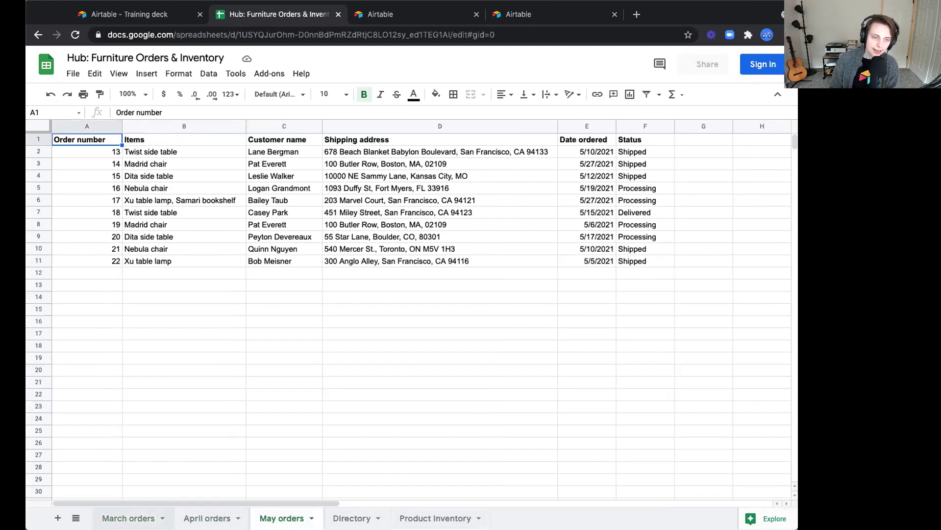
{"action": "left_click", "coordinate": [128, 518]}
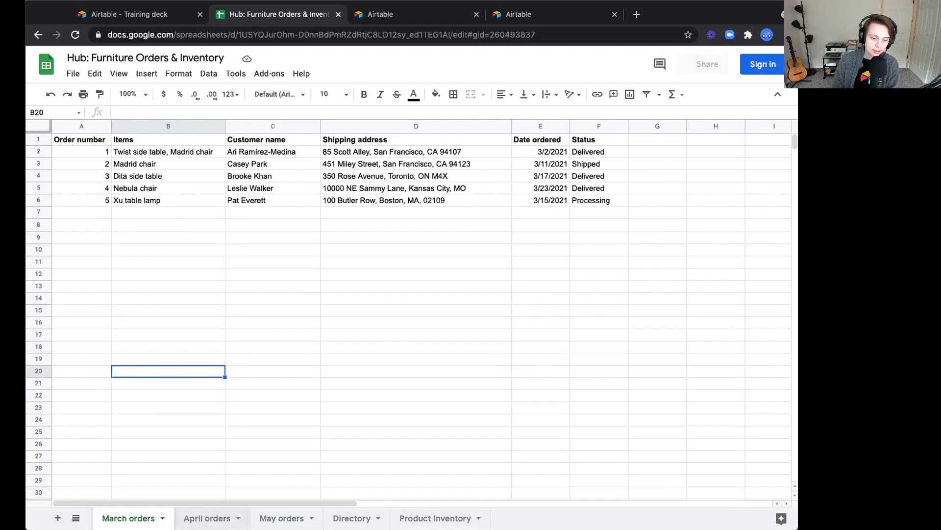
{"action": "left_click", "coordinate": [207, 518]}
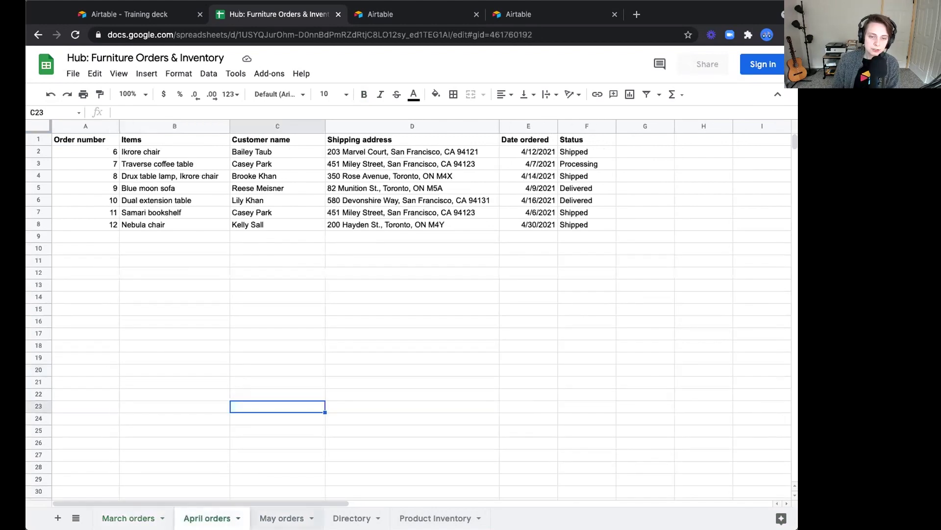
{"action": "key", "text": "alt+Down"}
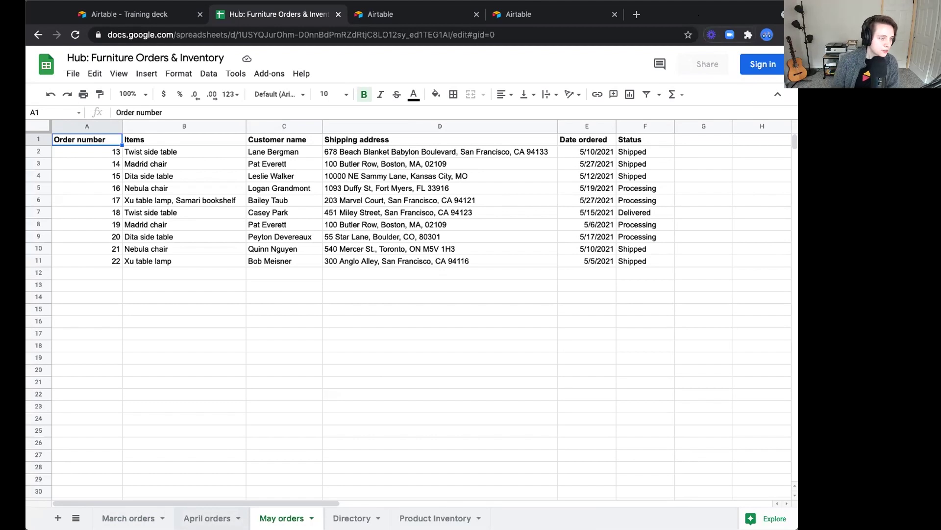
Open the Directory sheet listing manufacturers by city
{"action": "left_click", "coordinate": [352, 517]}
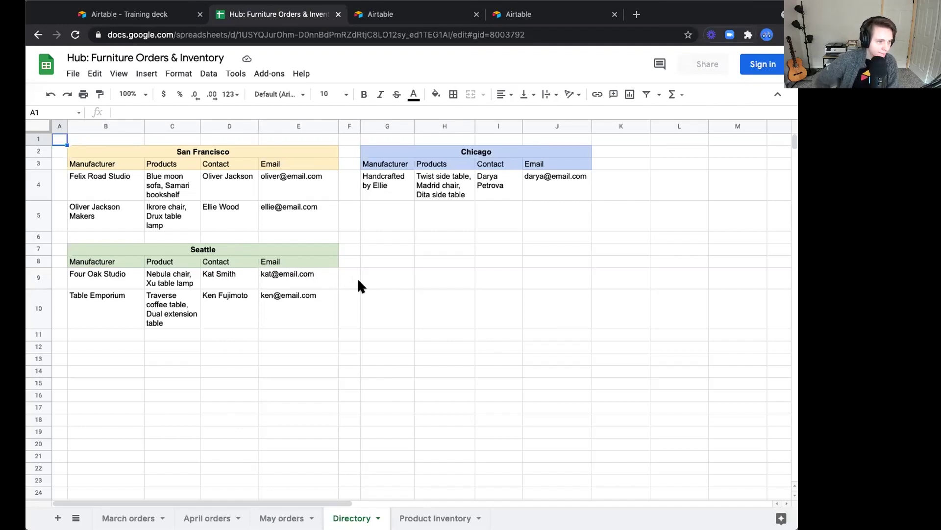
{"action": "left_click", "coordinate": [435, 518]}
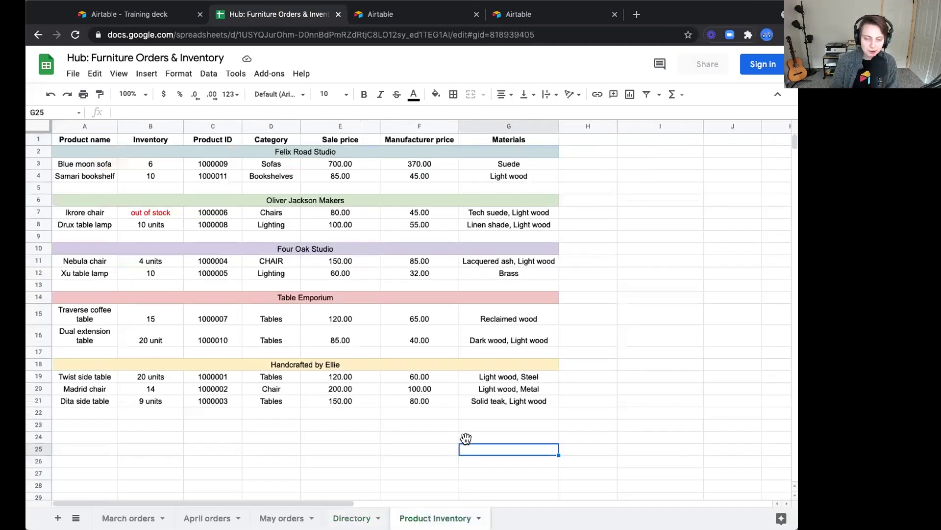
{"action": "left_click", "coordinate": [412, 438]}
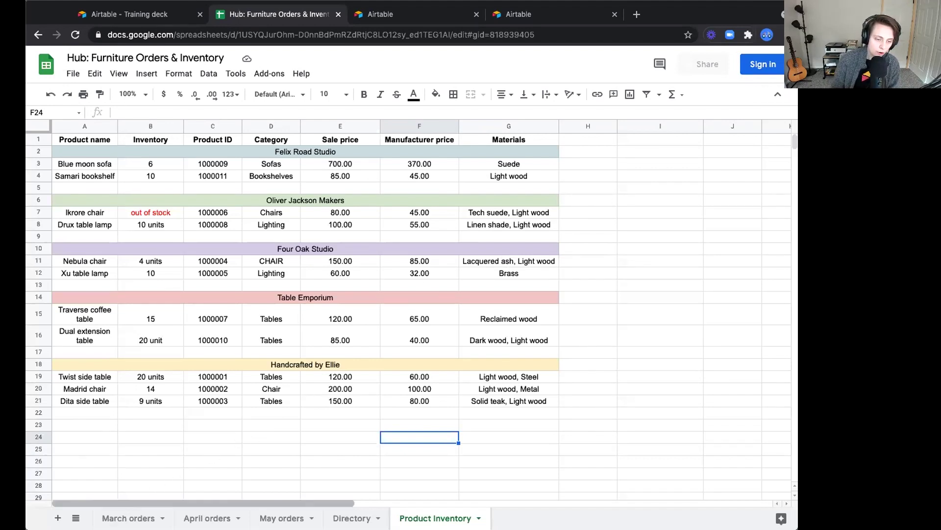
Compare customer cell C3 on March orders with C3 and C7 on April orders, then return to March
{"action": "left_click", "coordinate": [124, 518]}
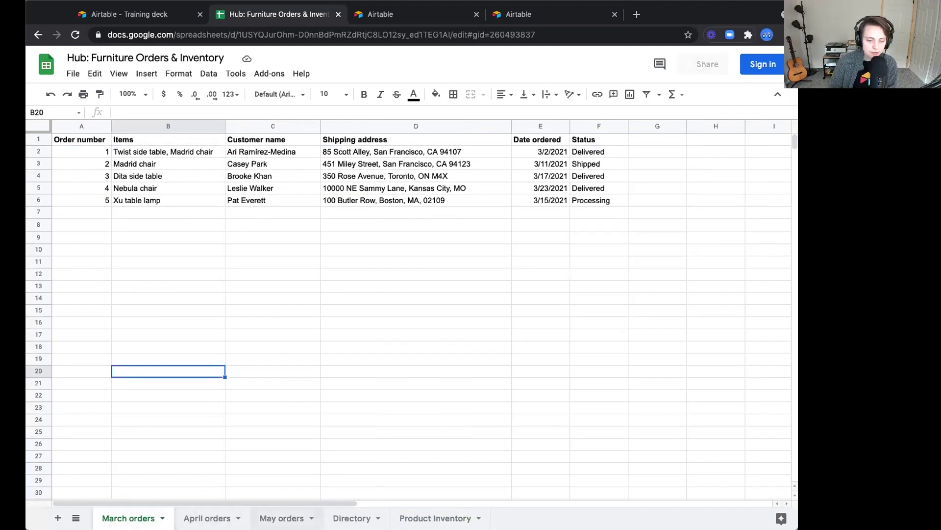
{"action": "left_click", "coordinate": [265, 167]}
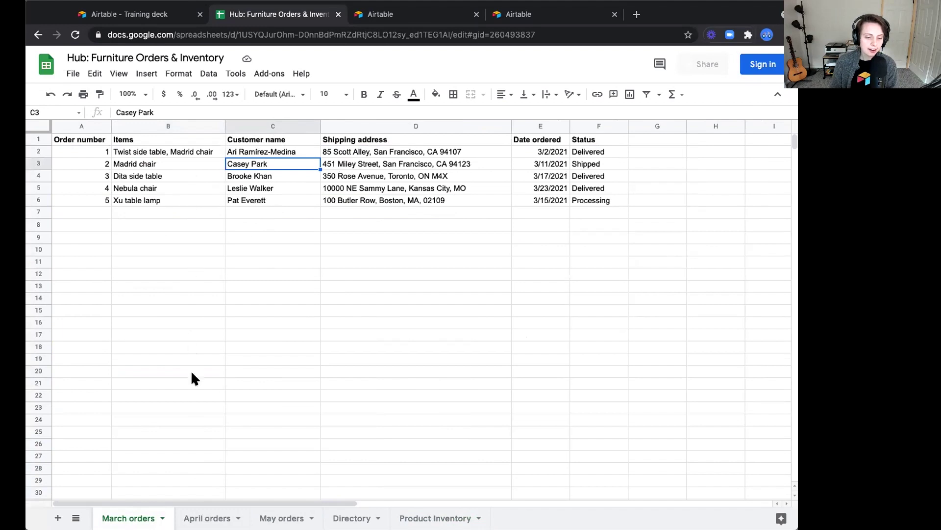
{"action": "key", "text": "alt+Down"}
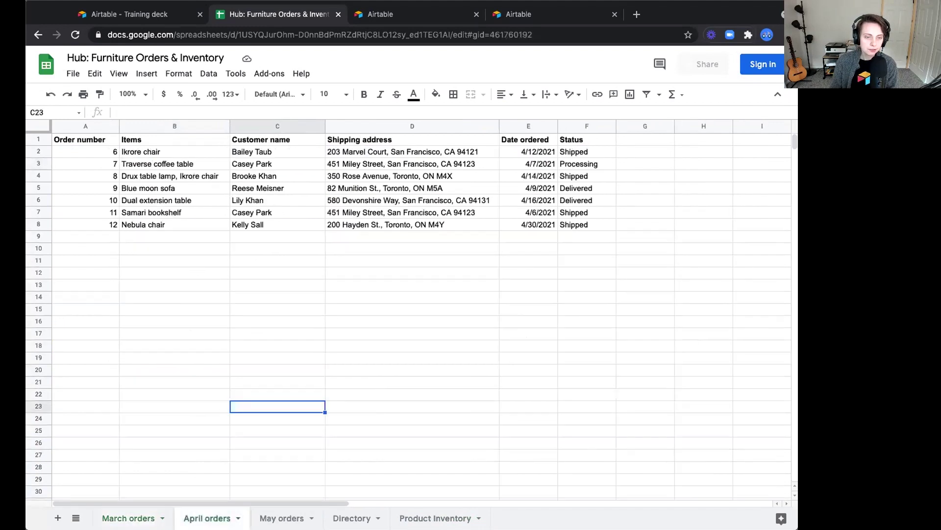
{"action": "left_click", "coordinate": [276, 165]}
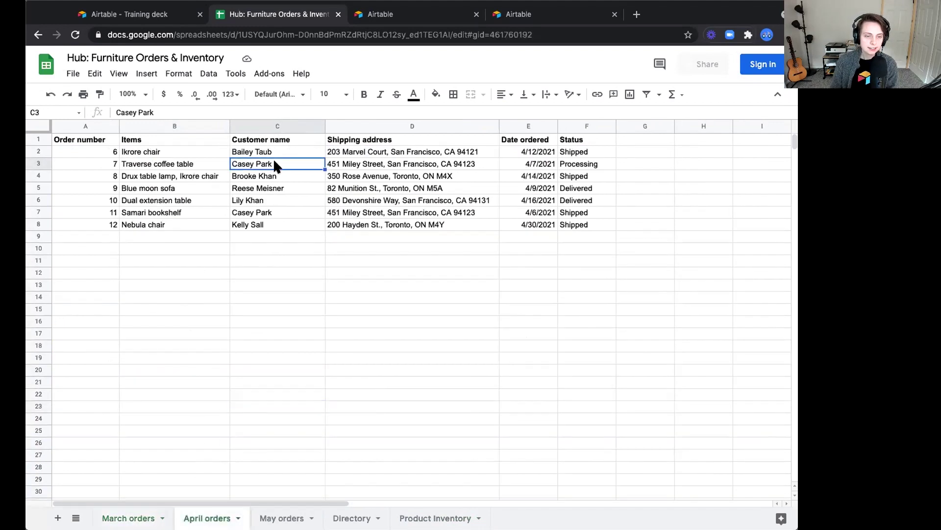
{"action": "left_click", "coordinate": [270, 210]}
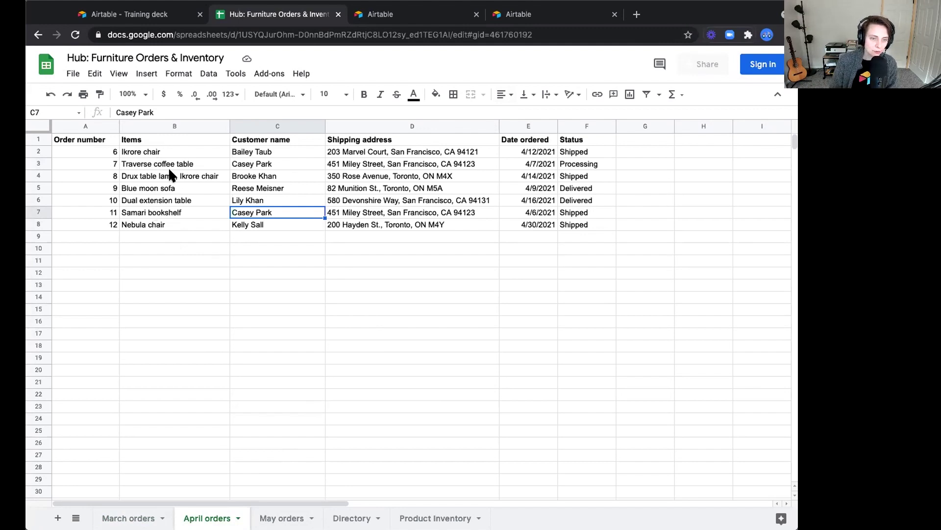
{"action": "left_click", "coordinate": [156, 517]}
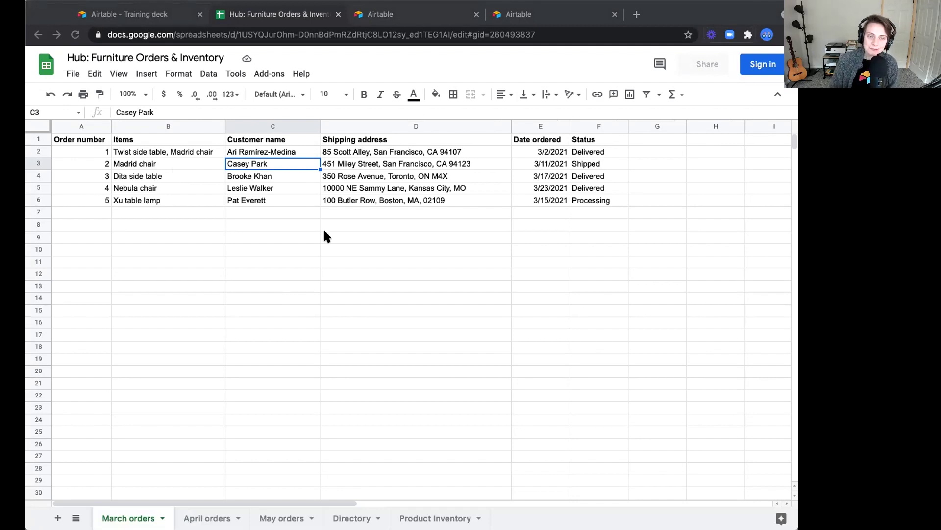
Switch to the Airtable tab showing My First Workspace's bases
{"action": "left_click", "coordinate": [408, 18]}
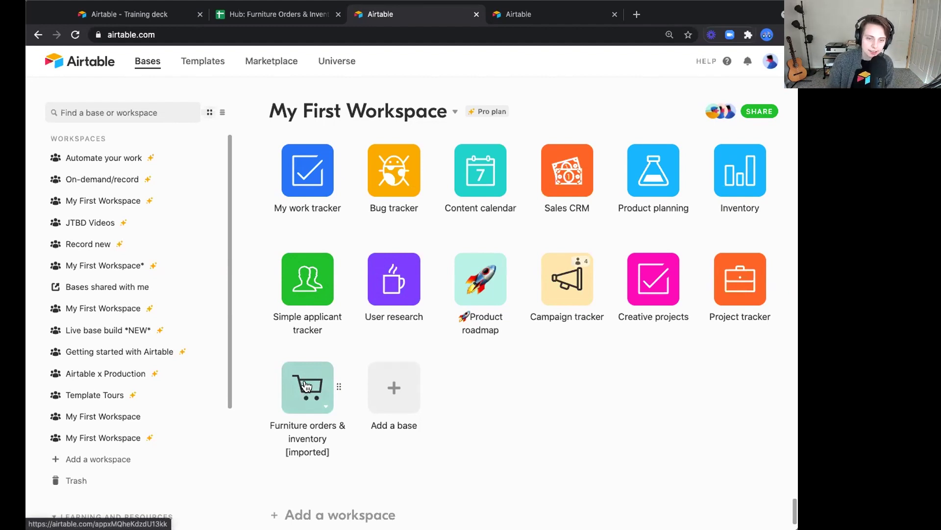
Open the Furniture orders & inventory base and briefly show, then hide, the Products views list
{"action": "left_click", "coordinate": [304, 387]}
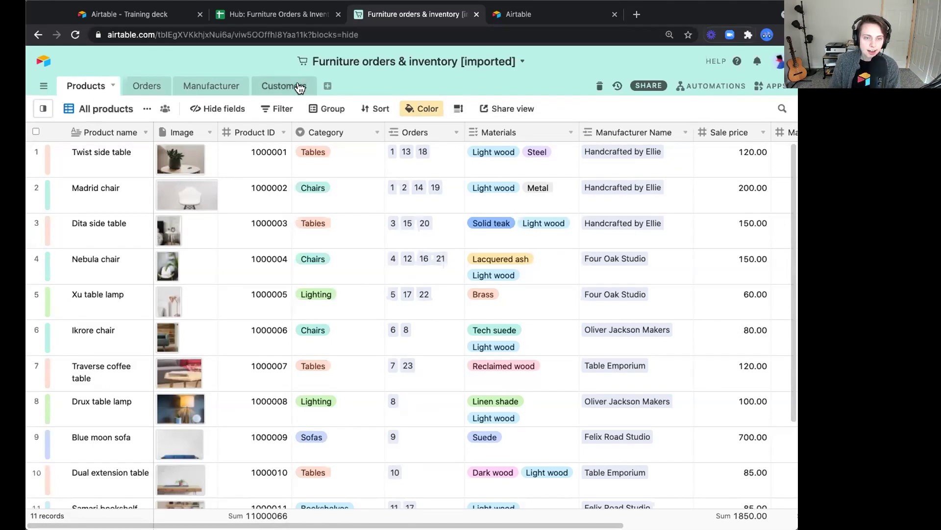
{"action": "key", "text": "super+shift+k"}
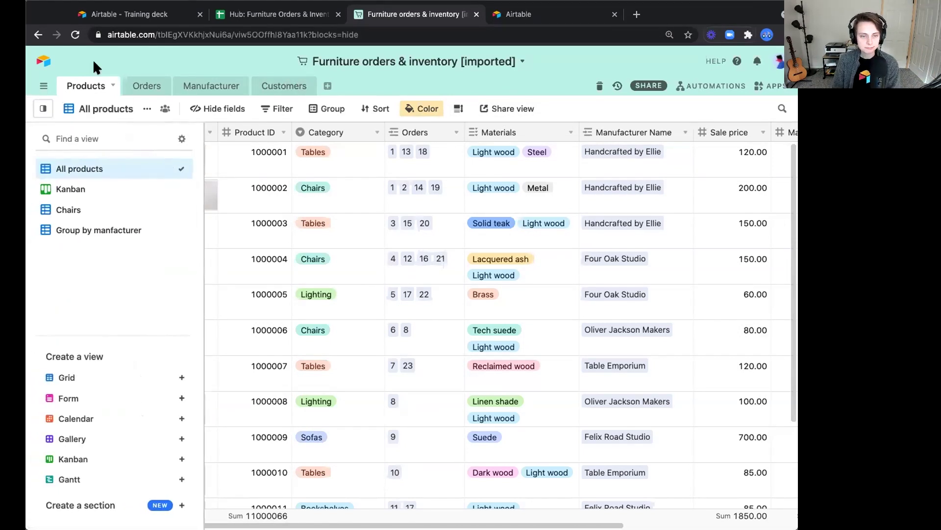
{"action": "key", "text": "super+shift+k"}
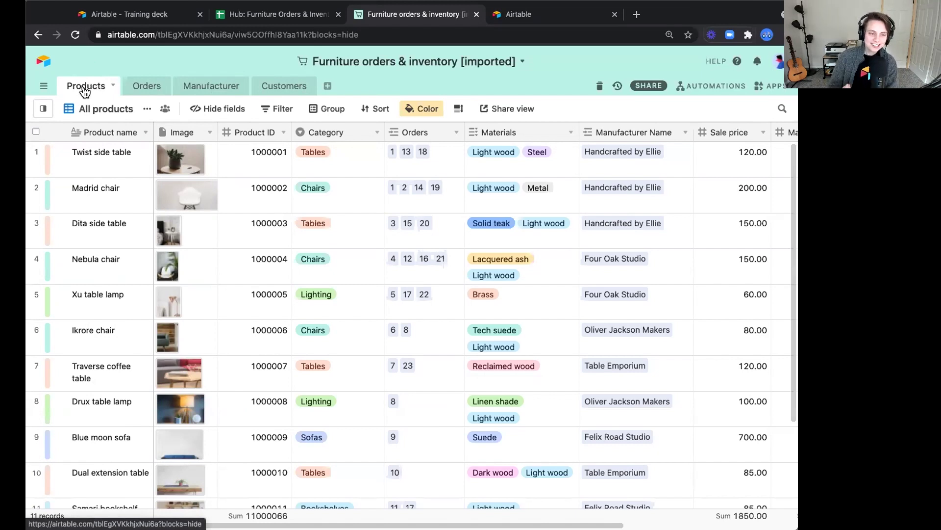
Look through the Orders, Manufacturer and Customers tables, then return to the Training deck
{"action": "left_click", "coordinate": [138, 87]}
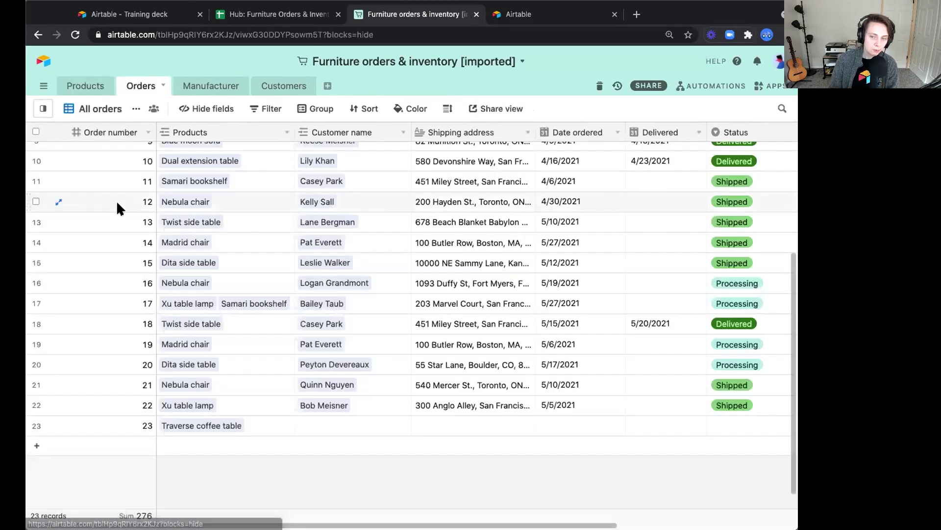
{"action": "scroll", "coordinate": [116, 200], "scroll_direction": "up", "scroll_amount": 5}
{"action": "left_click", "coordinate": [219, 87]}
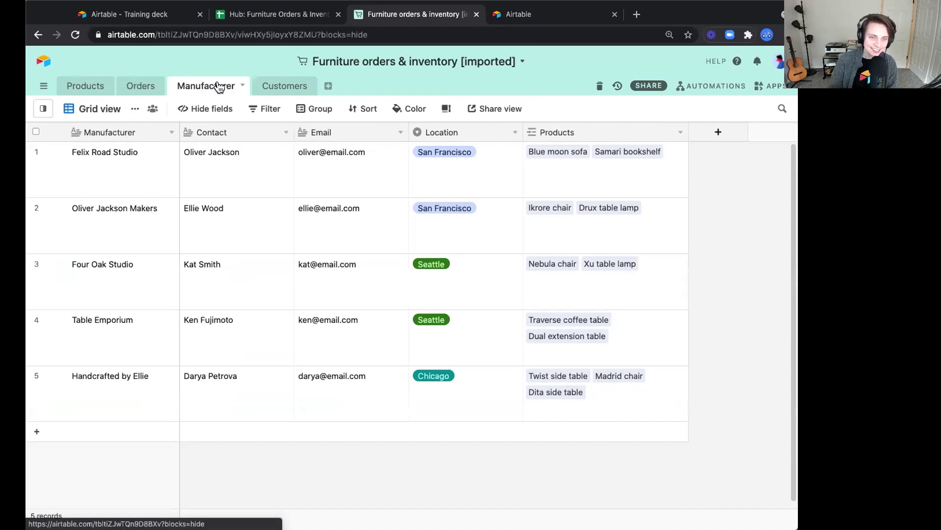
{"action": "left_click", "coordinate": [274, 86]}
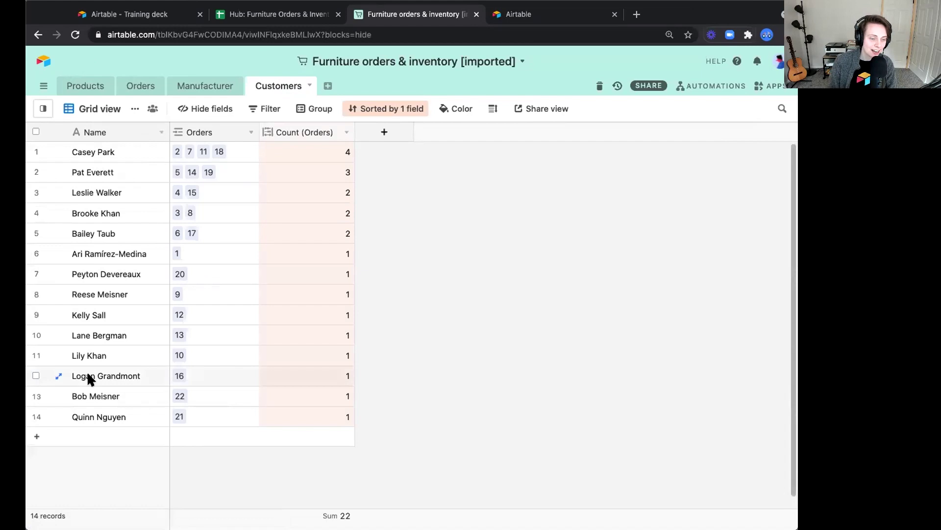
{"action": "left_click", "coordinate": [133, 15]}
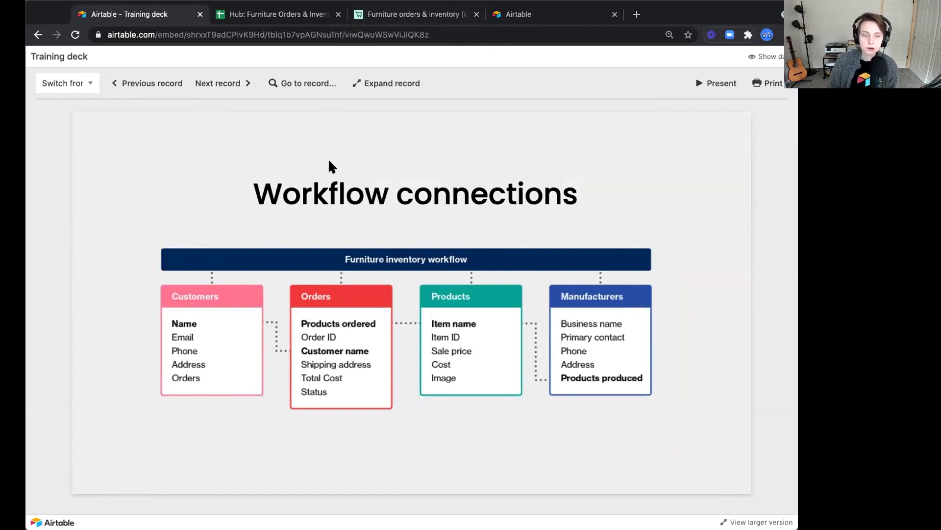
Return to the furniture base and show the Products table's 11 records
{"action": "left_click", "coordinate": [402, 16]}
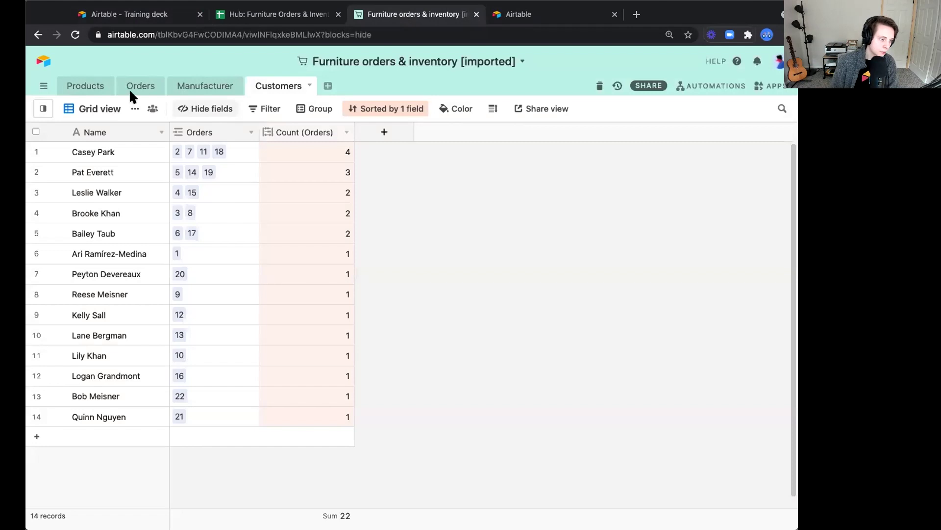
{"action": "left_click", "coordinate": [85, 89]}
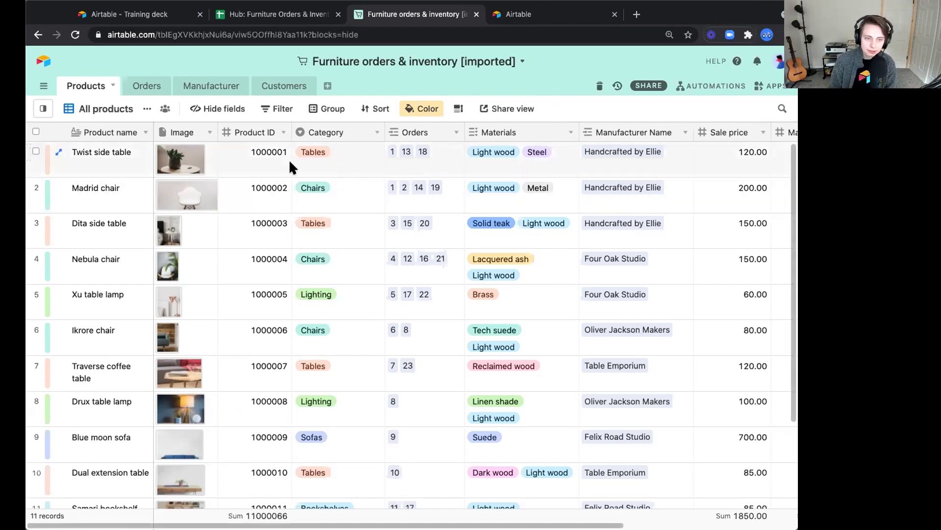
Select the Image and Materials columns, then the Twist side table's name and image cells
{"action": "left_click", "coordinate": [180, 130]}
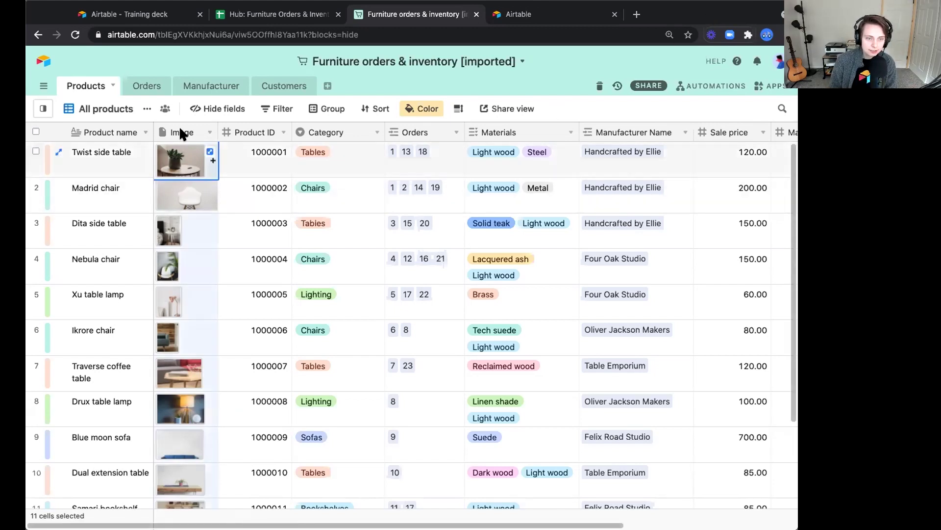
{"action": "left_click", "coordinate": [319, 129]}
{"action": "left_click", "coordinate": [501, 130]}
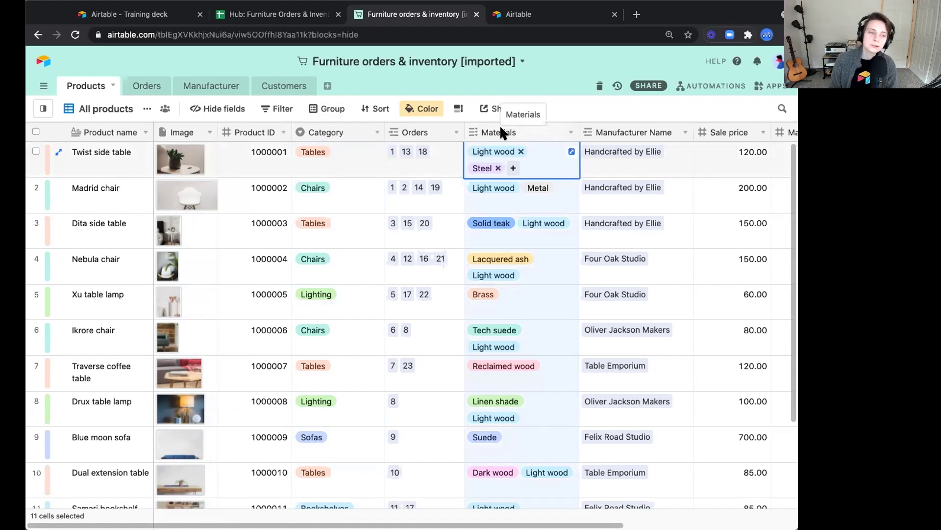
{"action": "left_click", "coordinate": [181, 126]}
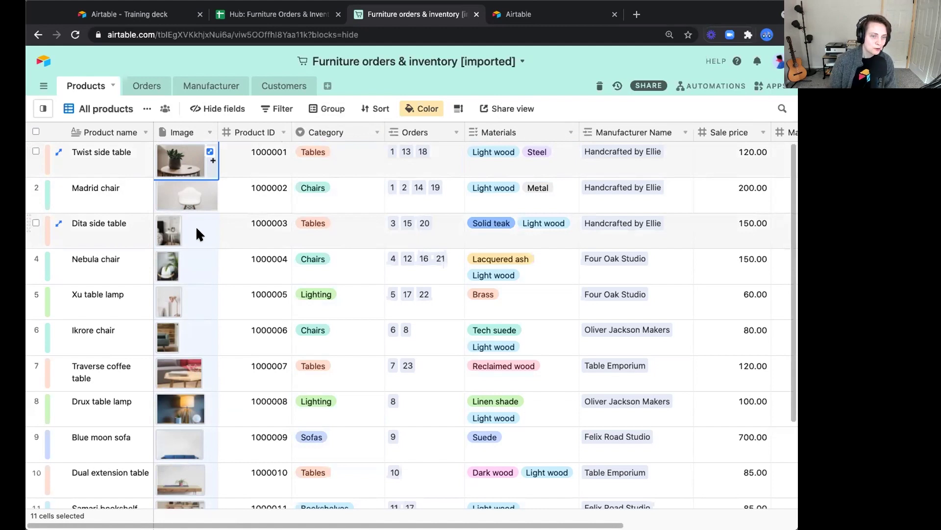
{"action": "left_click", "coordinate": [105, 163]}
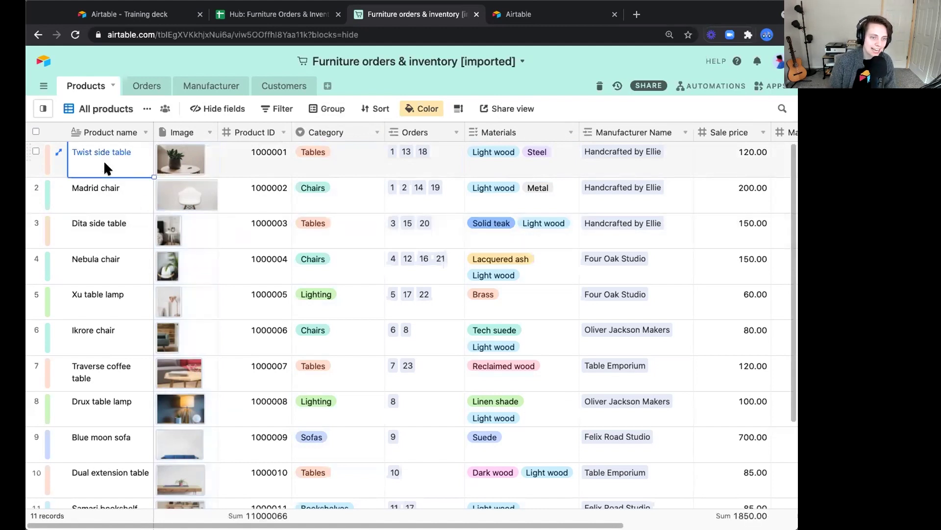
{"action": "left_click", "coordinate": [181, 167]}
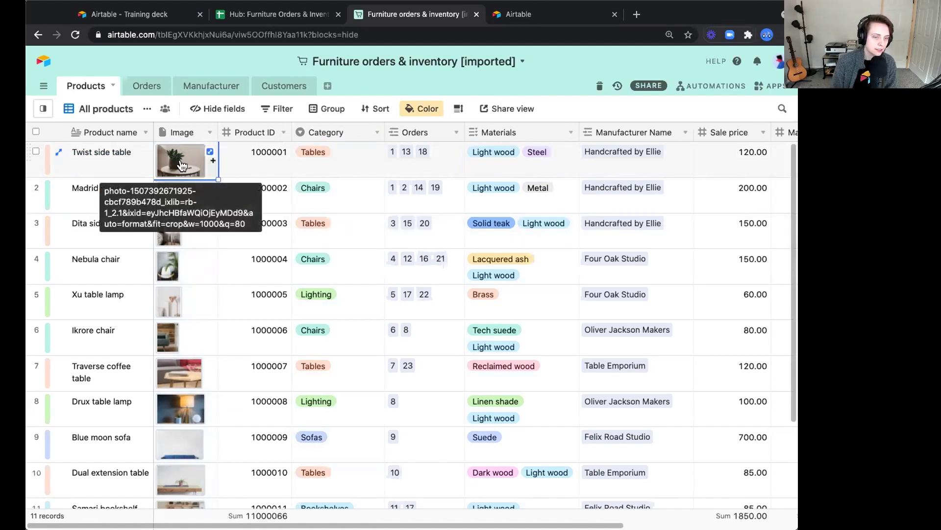
Annotate the plant in the Twist side table photo with 'Can we swap this plant?' and close the viewer
{"action": "left_click", "coordinate": [181, 160]}
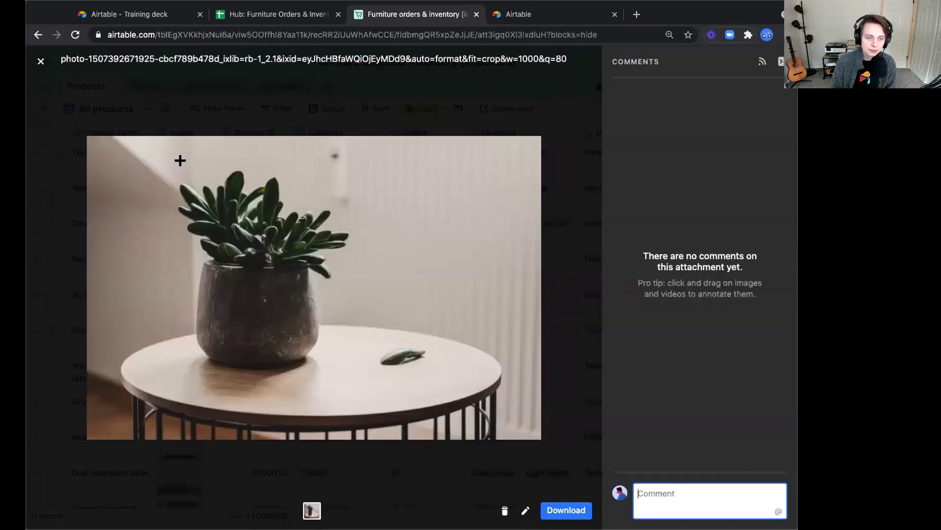
{"action": "mouse_move", "coordinate": [165, 162]}
{"action": "left_mouse_down"}
{"action": "mouse_move", "coordinate": [289, 342]}
{"action": "mouse_move", "coordinate": [339, 370]}
{"action": "left_mouse_up"}
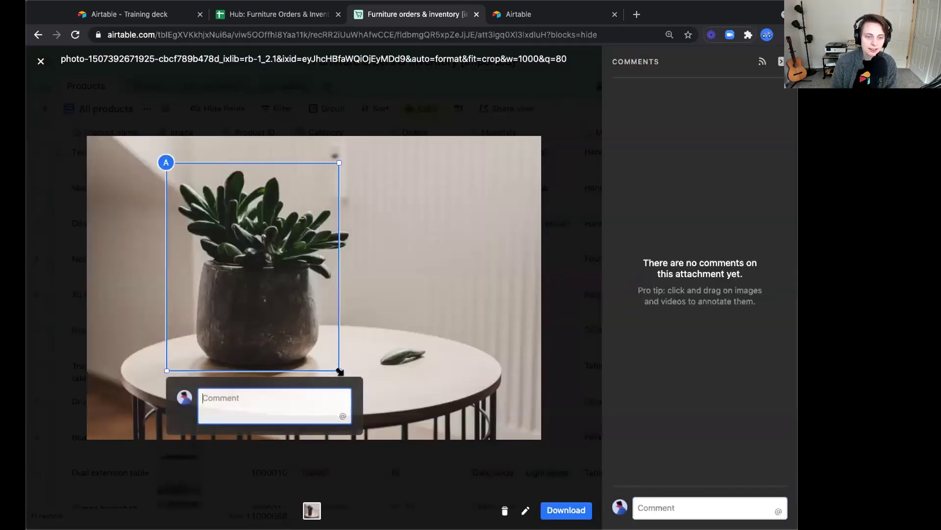
{"action": "type", "text": "Can we"}
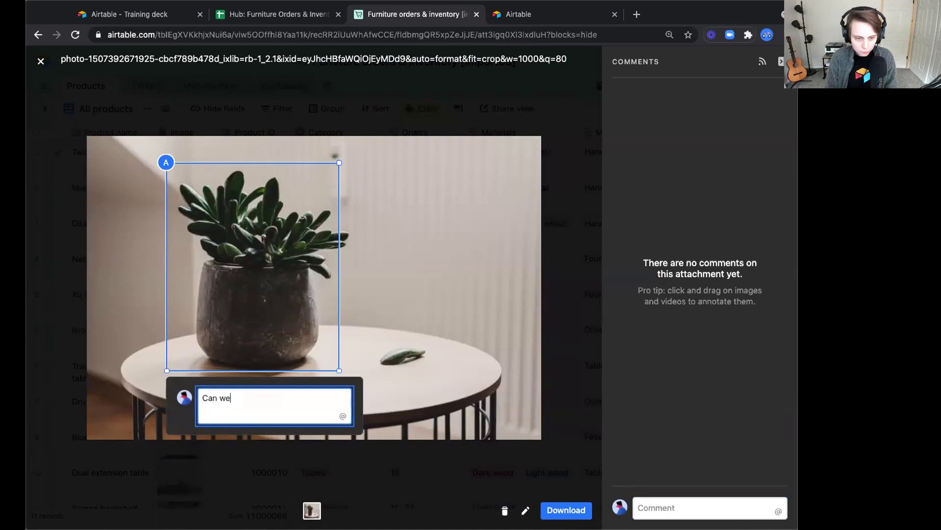
{"action": "type", "text": " swap this "}
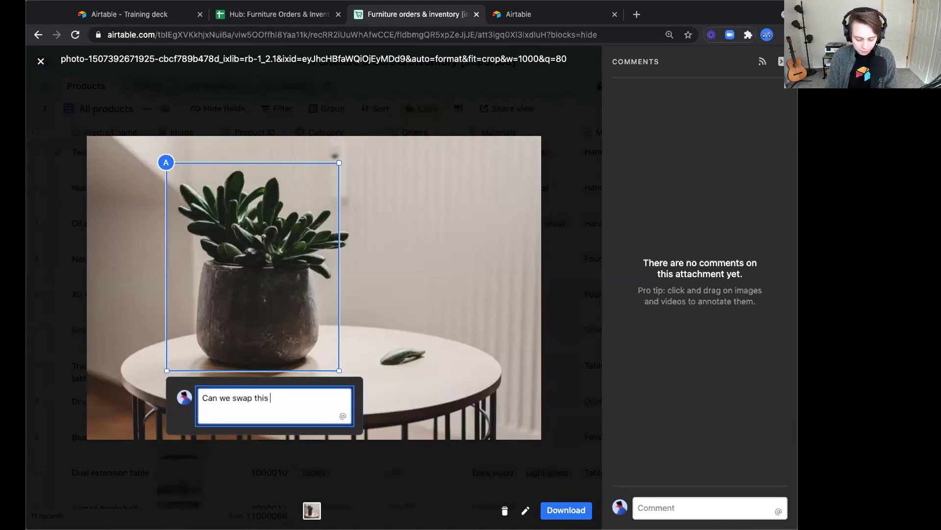
{"action": "type", "text": "plant?"}
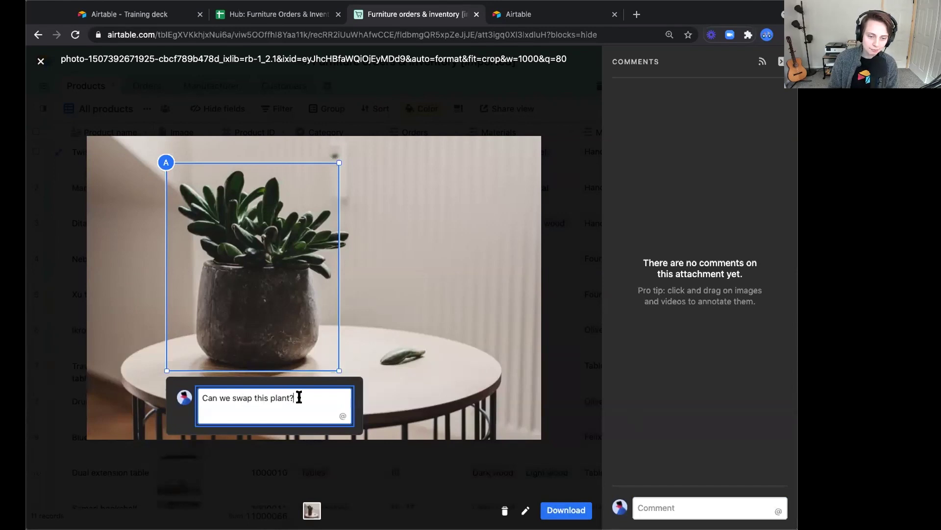
{"action": "key", "text": "Return"}
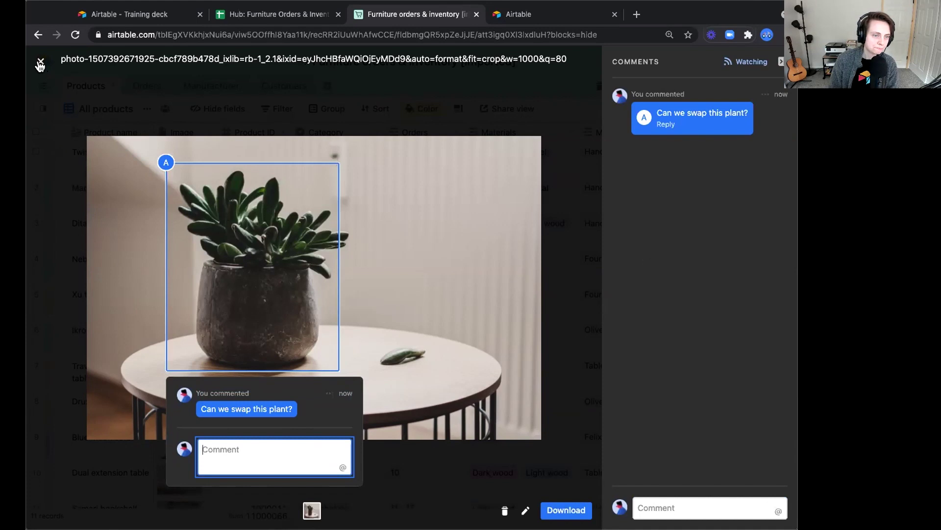
{"action": "left_click", "coordinate": [40, 61]}
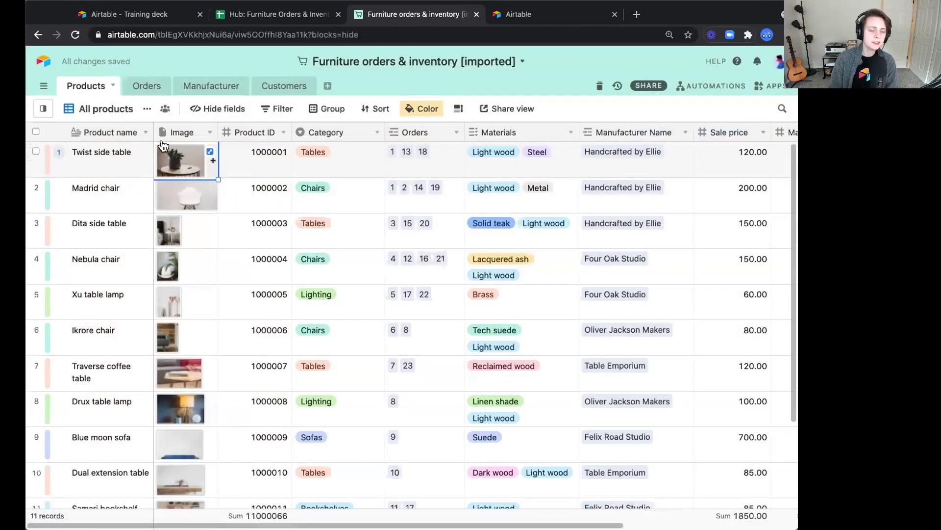
Look over the Image column and the Dita side table's Category options without changing anything
{"action": "left_click", "coordinate": [171, 132]}
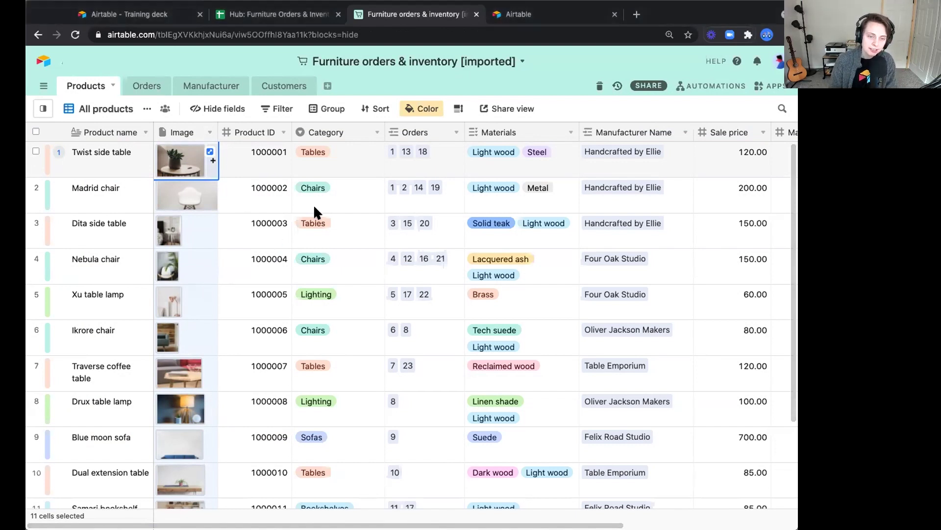
{"action": "left_click", "coordinate": [345, 135]}
{"action": "left_click", "coordinate": [348, 223]}
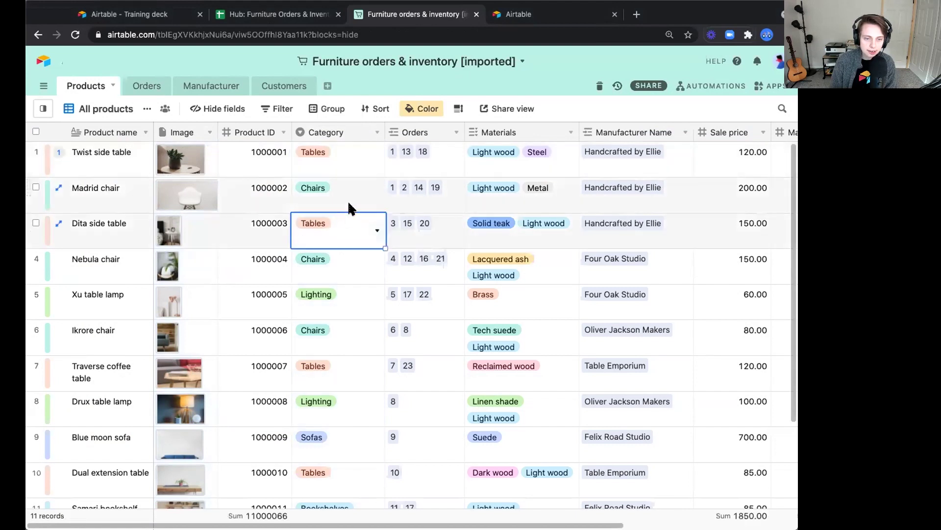
{"action": "left_click", "coordinate": [345, 228]}
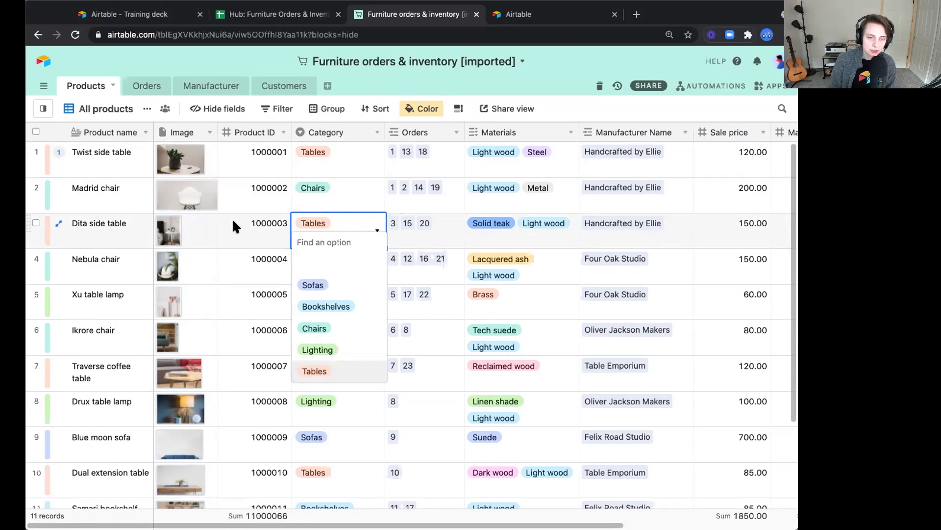
{"action": "left_click", "coordinate": [360, 198]}
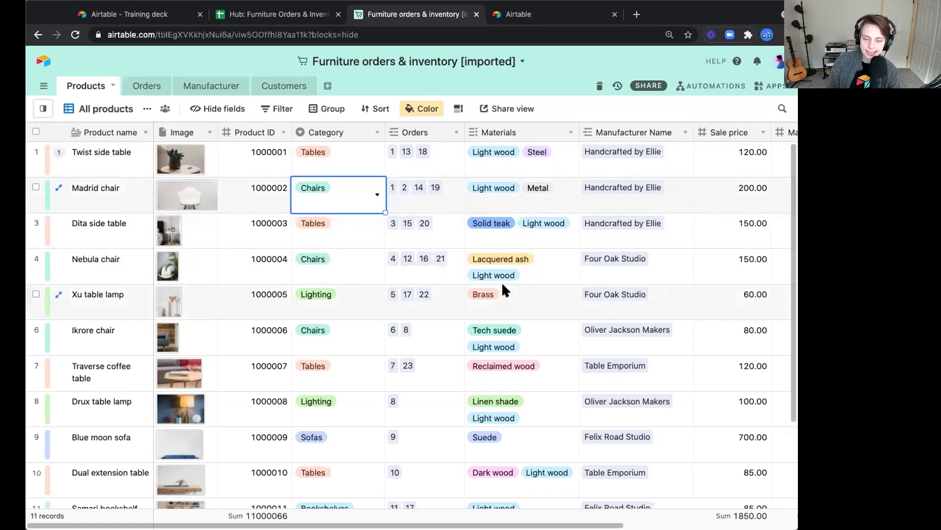
{"action": "scroll", "coordinate": [503, 286], "scroll_direction": "down", "scroll_amount": 3}
{"action": "scroll", "coordinate": [503, 286], "scroll_direction": "up", "scroll_amount": 3}
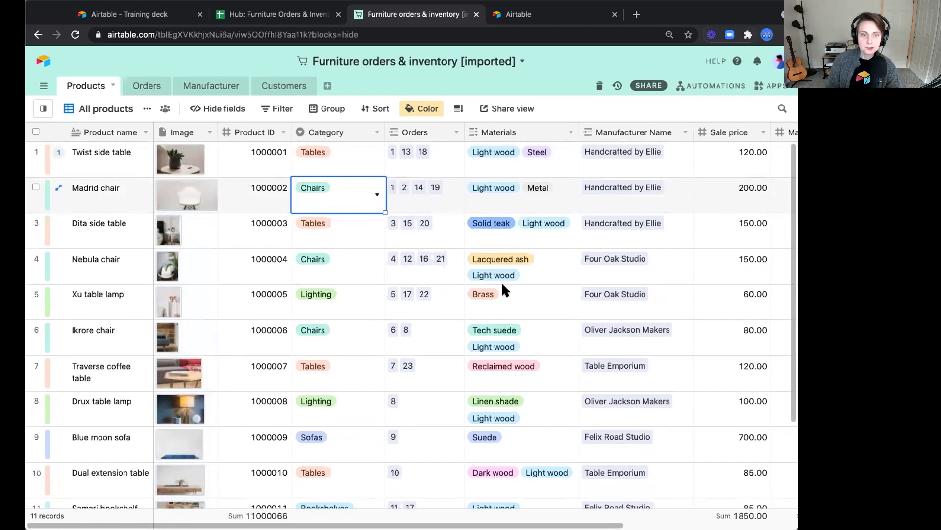
Add Brass to the Twist side table's Materials alongside Light wood and Steel
{"action": "left_click", "coordinate": [528, 167]}
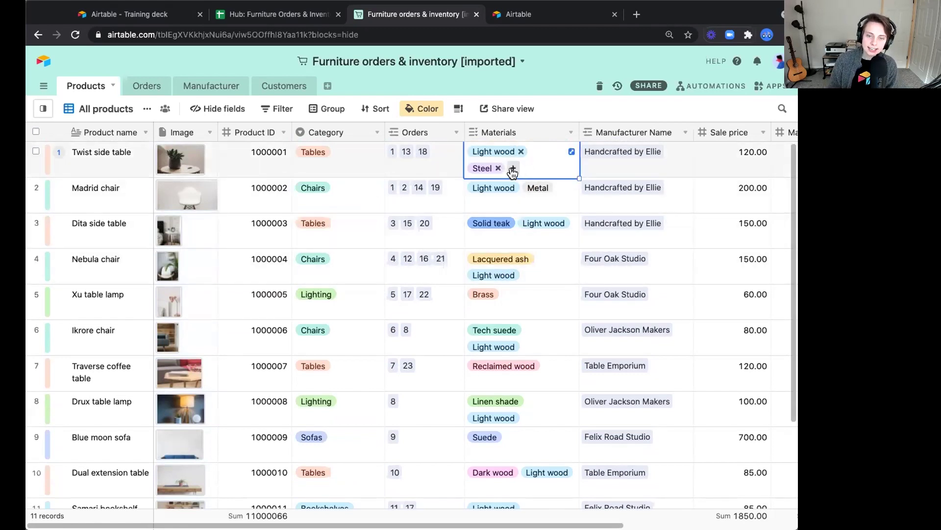
{"action": "left_click", "coordinate": [513, 169]}
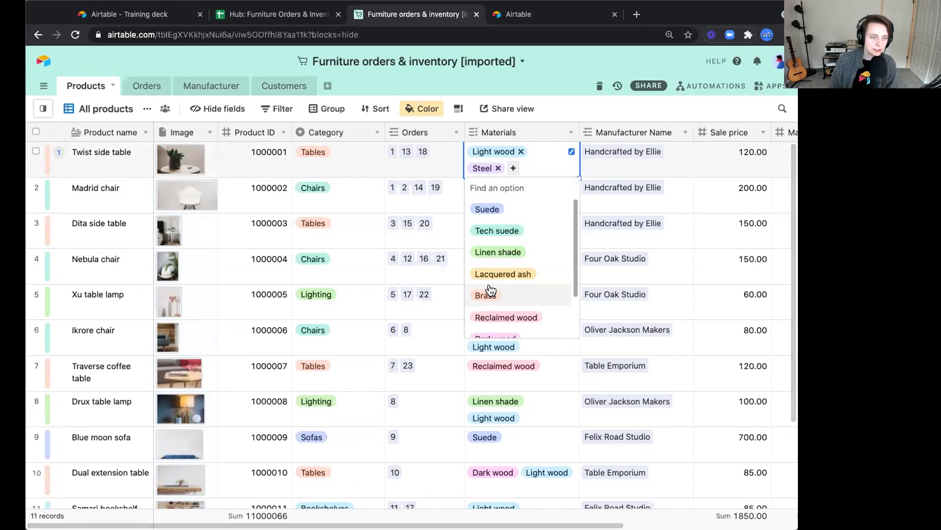
{"action": "left_click", "coordinate": [490, 289]}
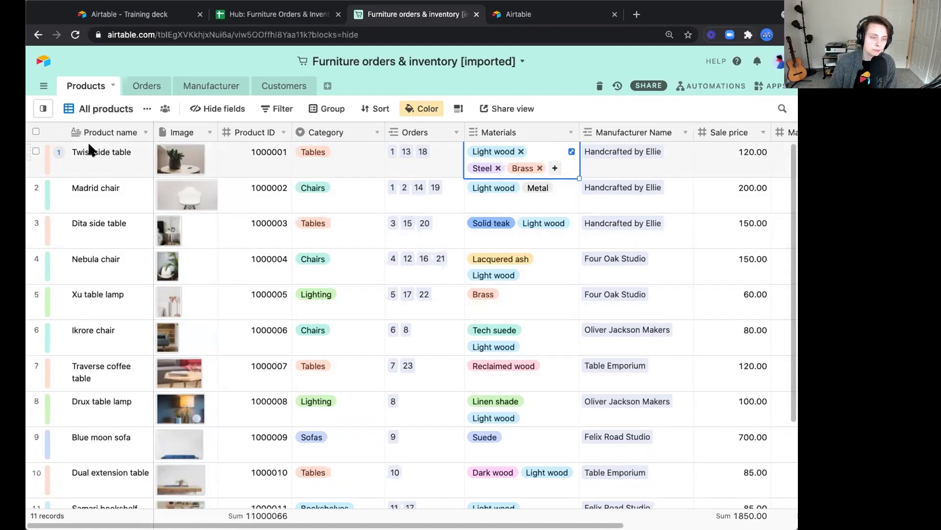
Switch Products to the Kanban view stacked by Category, then hide the views list
{"action": "left_click", "coordinate": [43, 108]}
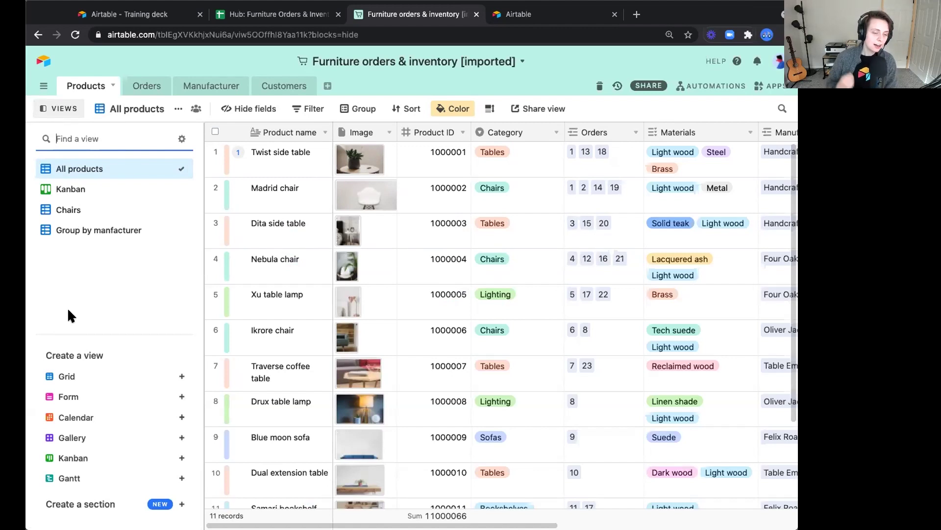
{"action": "mouse_move", "coordinate": [77, 375]}
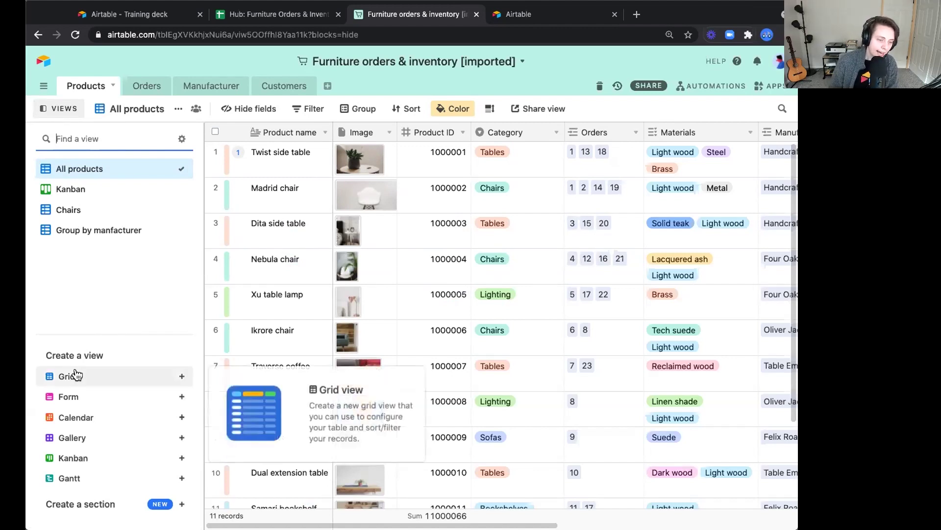
{"action": "mouse_move", "coordinate": [97, 457]}
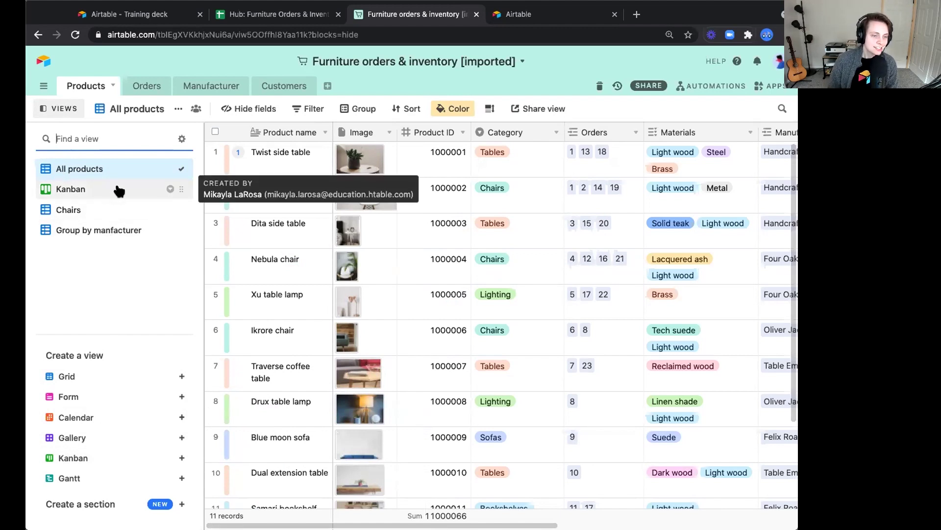
{"action": "left_click", "coordinate": [119, 191]}
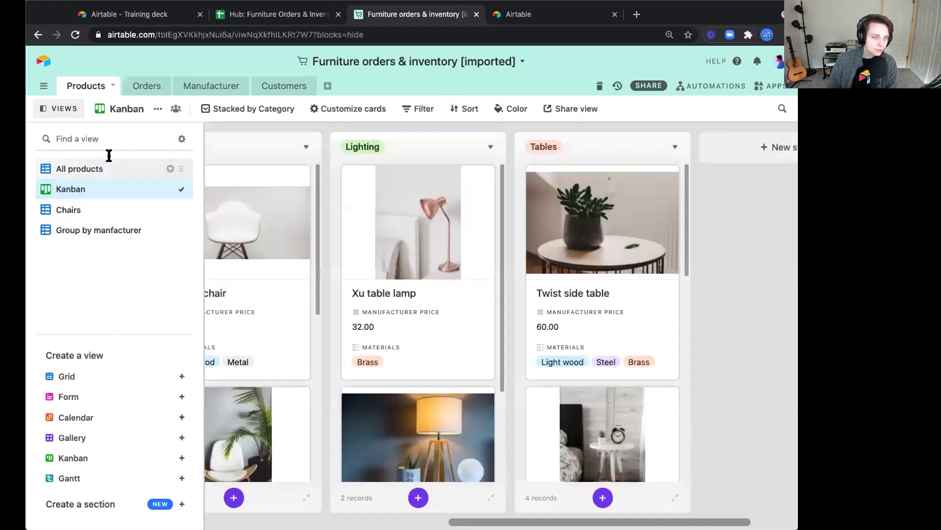
{"action": "left_click", "coordinate": [43, 110]}
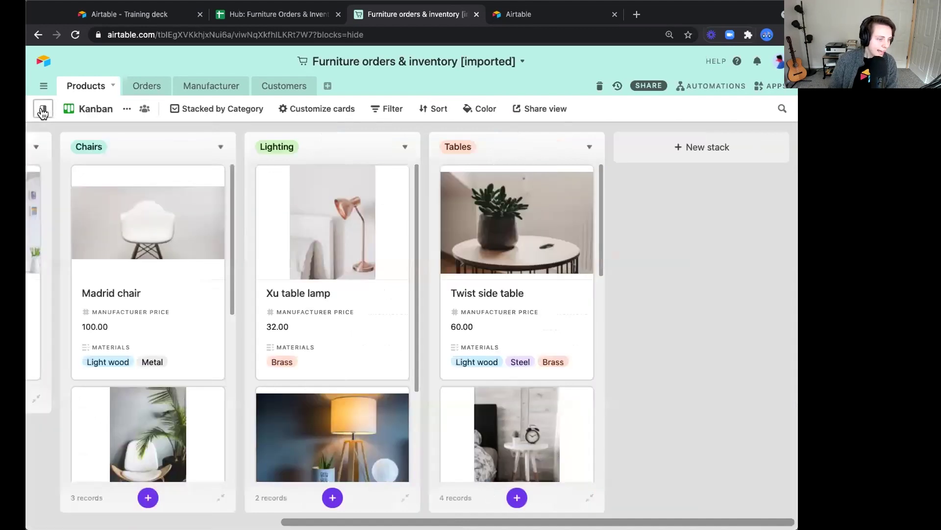
{"action": "scroll", "coordinate": [168, 299], "scroll_direction": "left", "scroll_amount": 8}
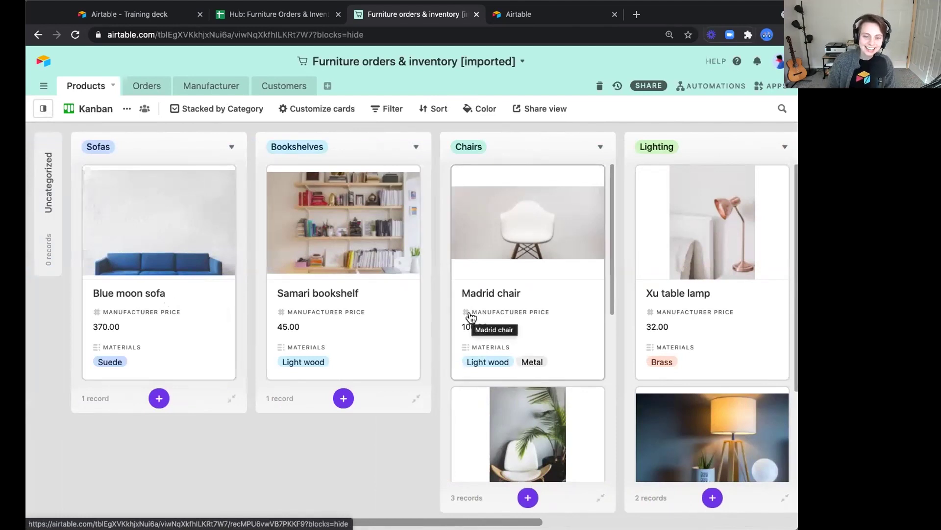
{"action": "scroll", "coordinate": [468, 314], "scroll_direction": "down", "scroll_amount": 6}
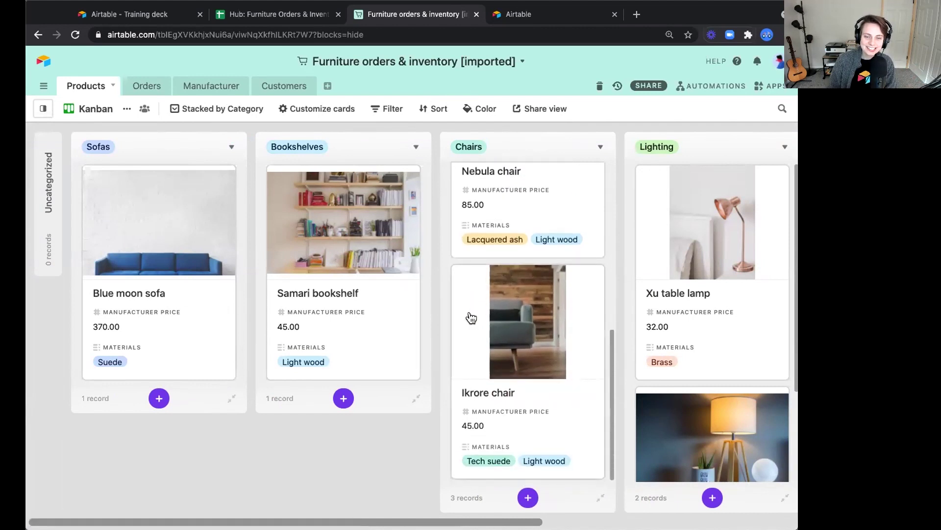
{"action": "scroll", "coordinate": [469, 314], "scroll_direction": "up", "scroll_amount": 6}
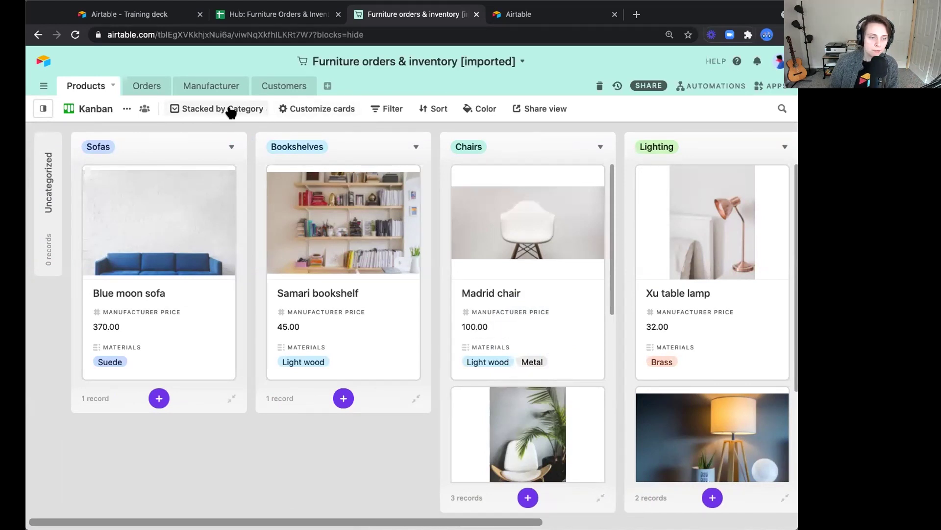
Show the Sale price field on the Kanban cards, leaving Category hidden
{"action": "left_click", "coordinate": [306, 108]}
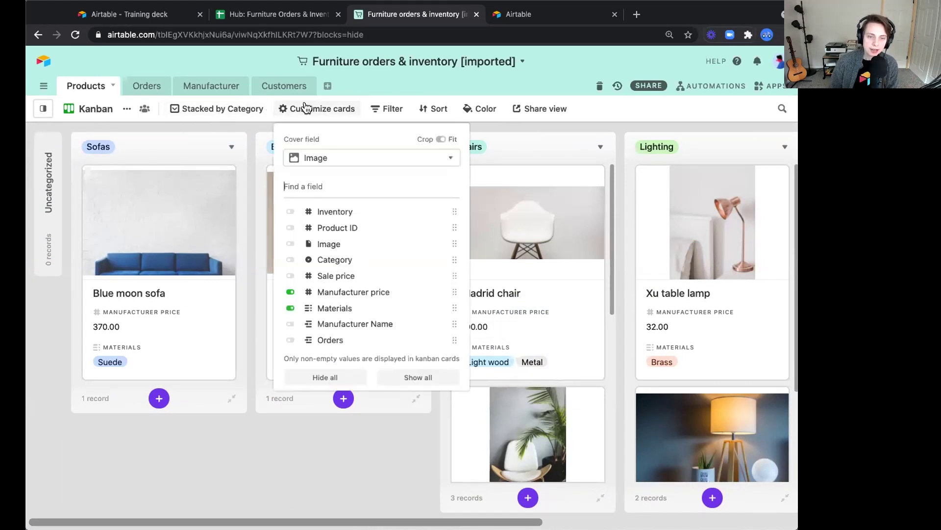
{"action": "left_click", "coordinate": [314, 265]}
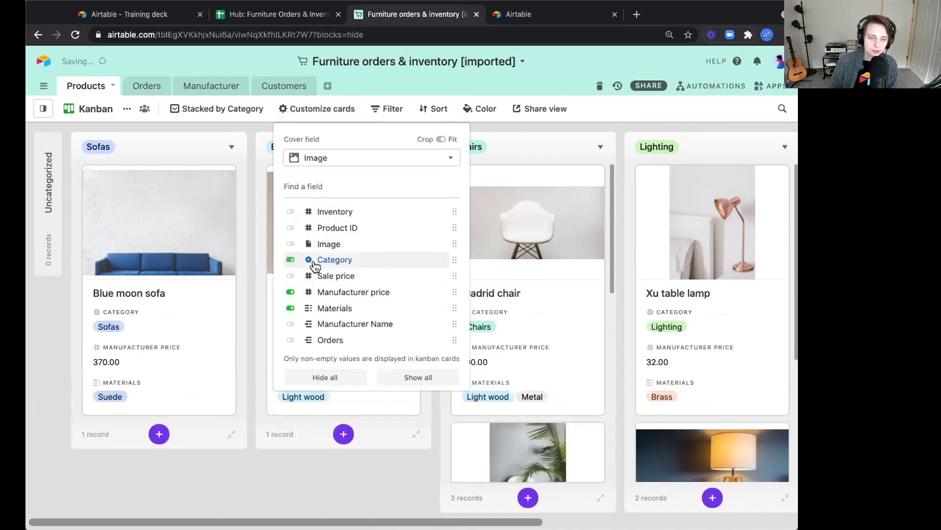
{"action": "left_click", "coordinate": [313, 267]}
{"action": "left_click", "coordinate": [313, 274]}
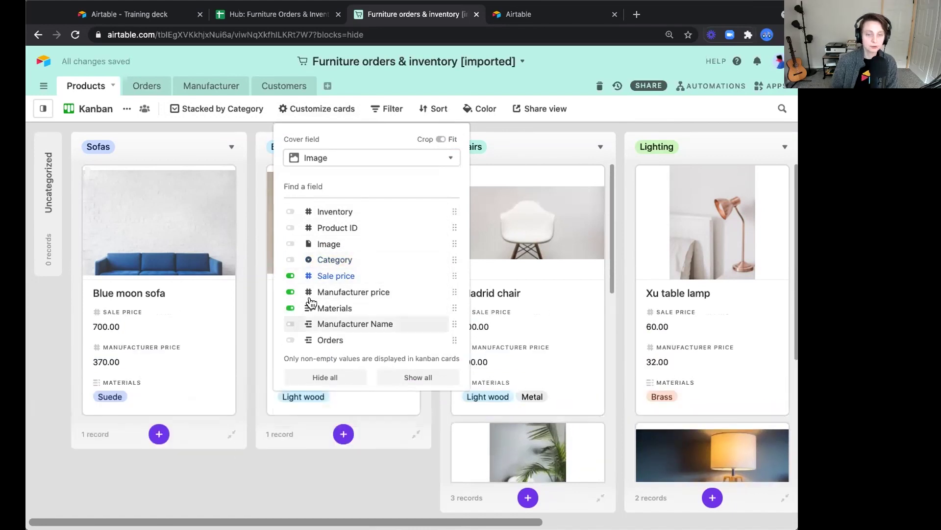
{"action": "left_click", "coordinate": [239, 467]}
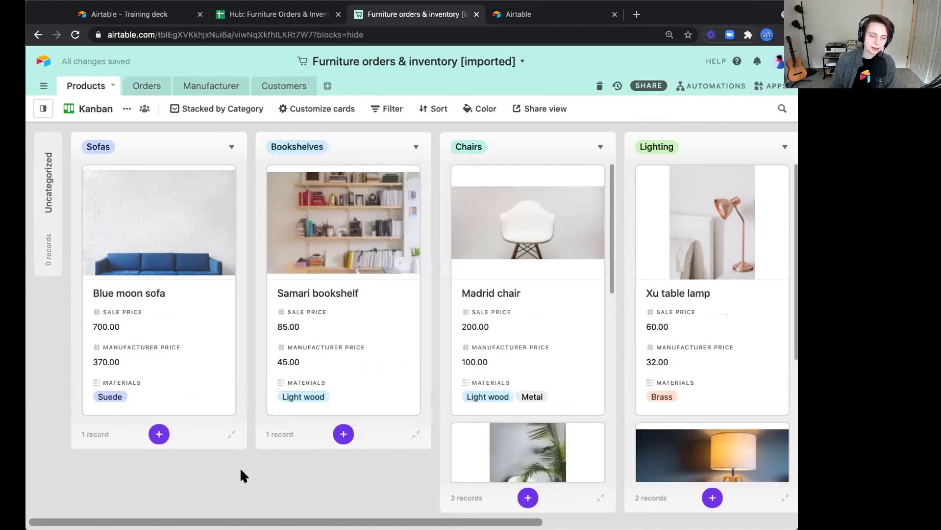
Try dragging the Xu table lamp card between category stacks, then bring up the views list
{"action": "scroll", "coordinate": [446, 309], "scroll_direction": "right", "scroll_amount": 5}
{"action": "scroll", "coordinate": [447, 316], "scroll_direction": "down", "scroll_amount": 5}
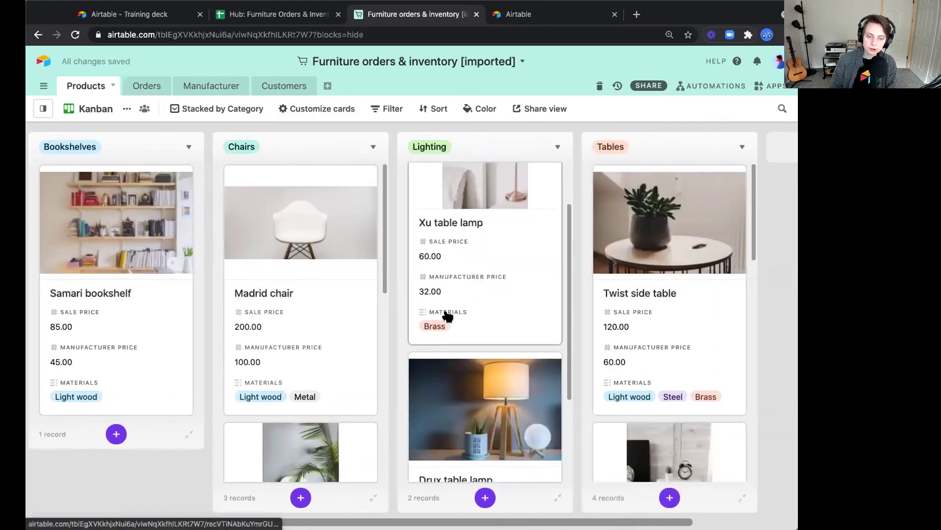
{"action": "scroll", "coordinate": [446, 315], "scroll_direction": "up", "scroll_amount": 5}
{"action": "left_click_drag", "start_coordinate": [500, 246], "coordinate": [479, 248]}
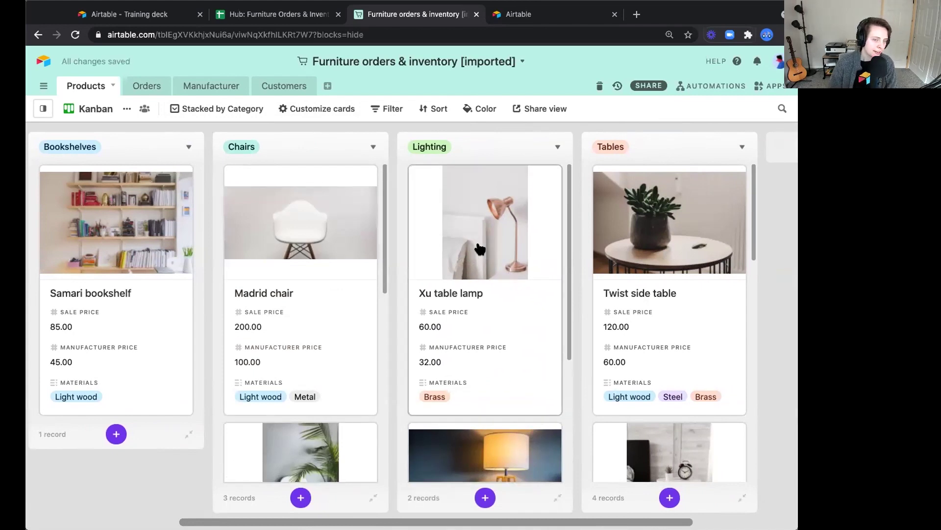
{"action": "left_click", "coordinate": [43, 109]}
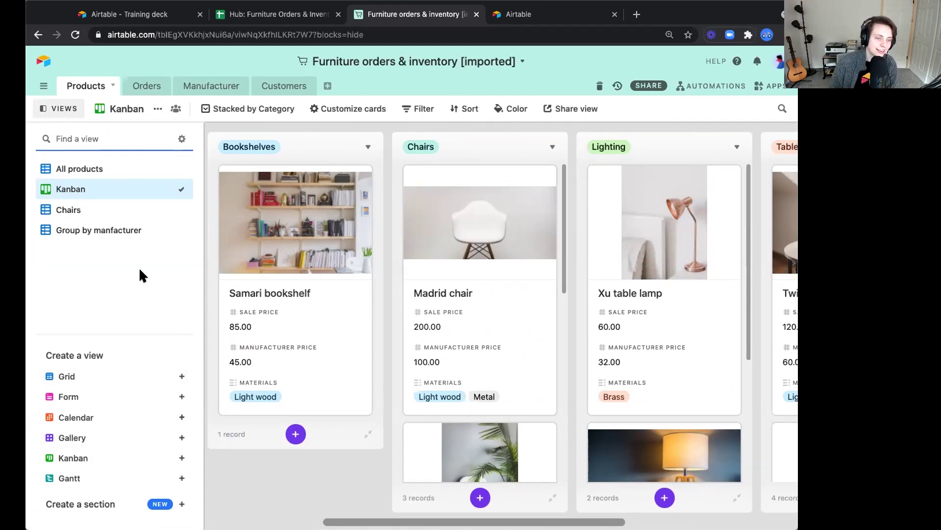
{"action": "left_click", "coordinate": [110, 171]}
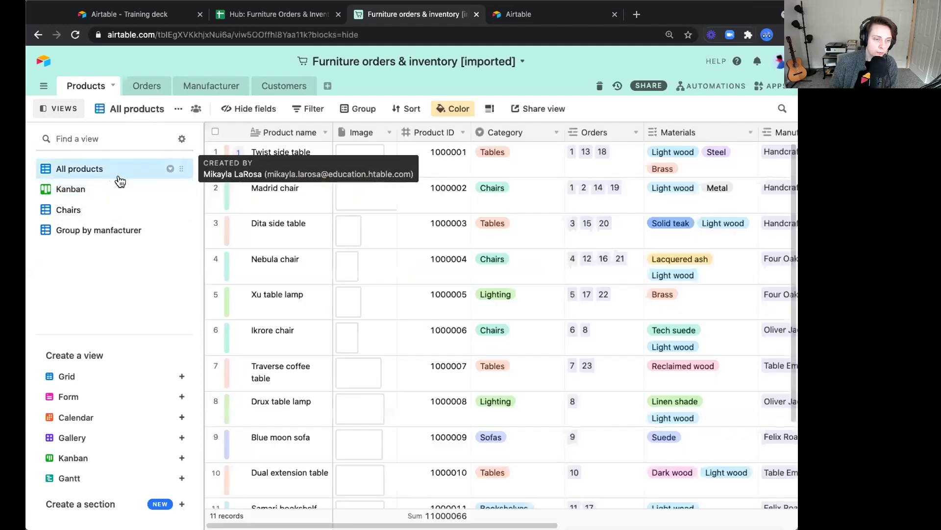
{"action": "left_click", "coordinate": [45, 112]}
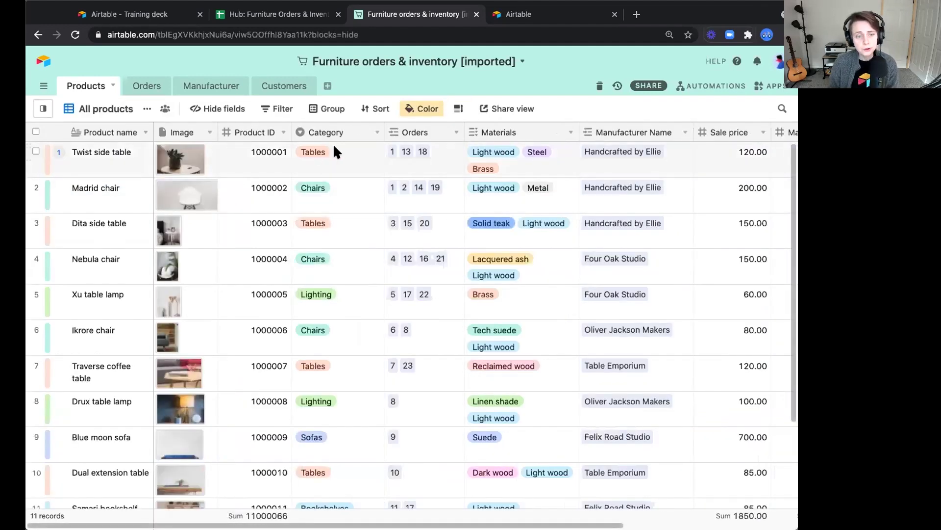
{"action": "left_click", "coordinate": [341, 132]}
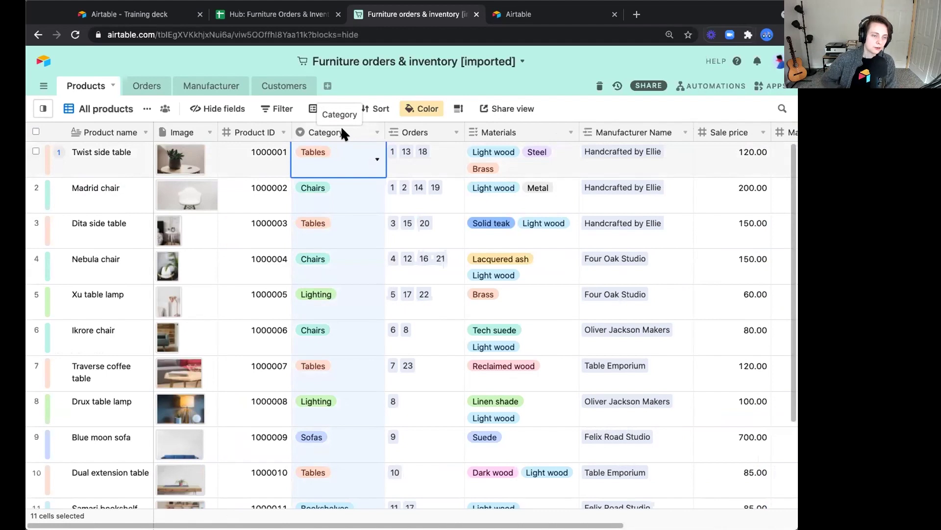
Switch to the Chairs view and display its Category is Chairs filter condition
{"action": "left_click", "coordinate": [42, 109]}
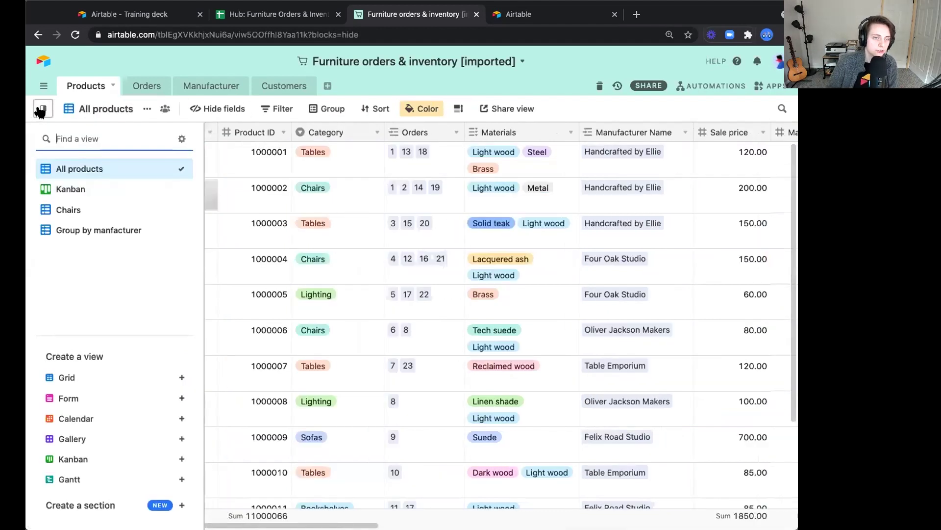
{"action": "left_click", "coordinate": [88, 210]}
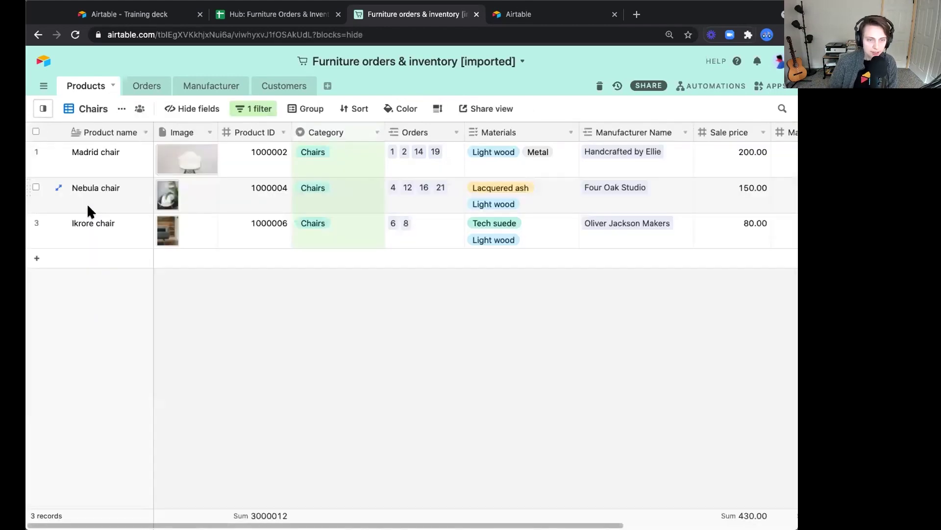
{"action": "left_click", "coordinate": [44, 109]}
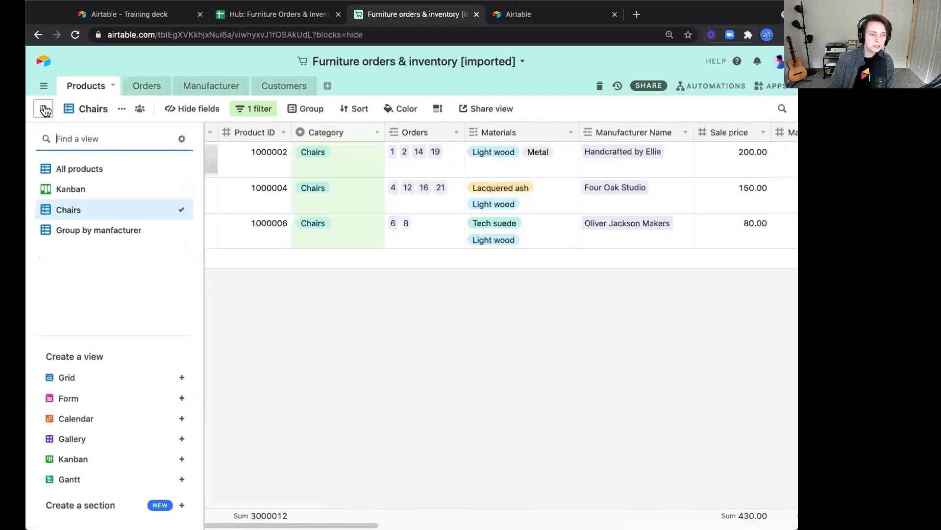
{"action": "left_click", "coordinate": [250, 109]}
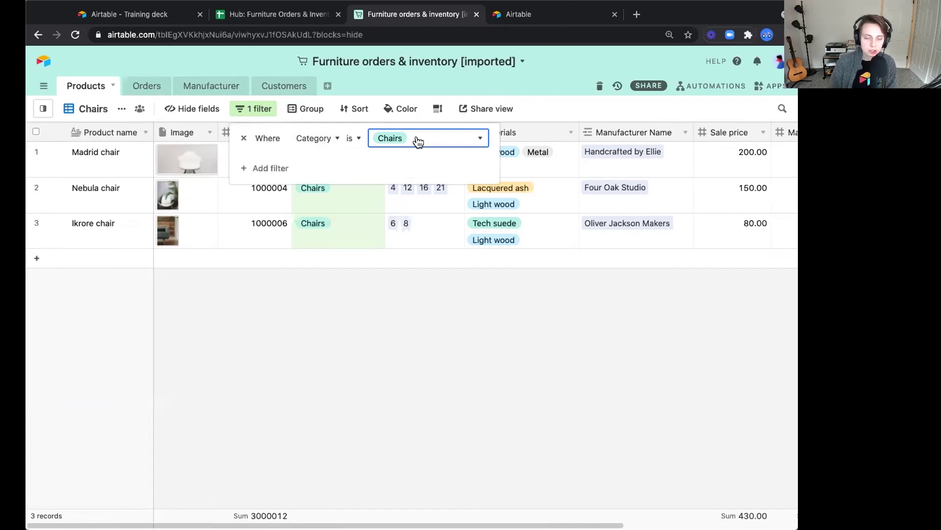
Rename the Chairs view to 'Tables'
{"action": "double_click", "coordinate": [93, 109]}
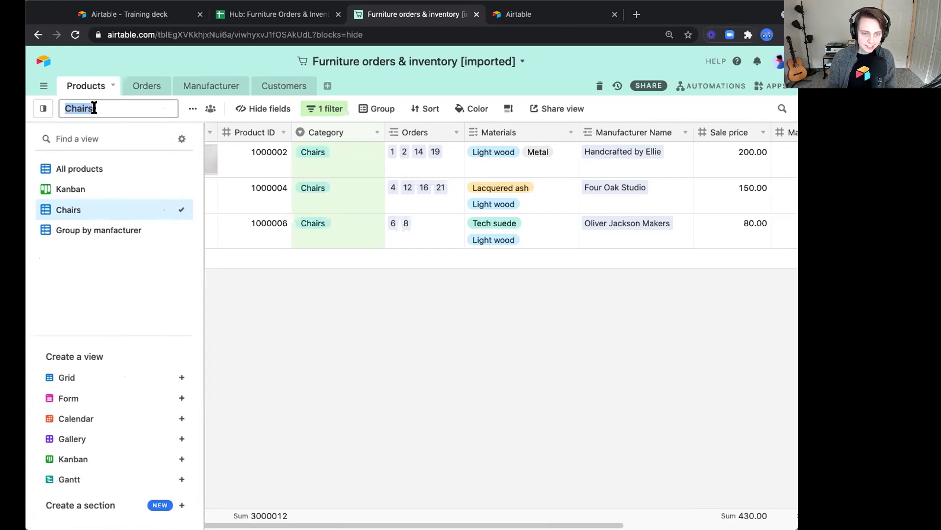
{"action": "type", "text": "Tables"}
{"action": "key", "text": "Return"}
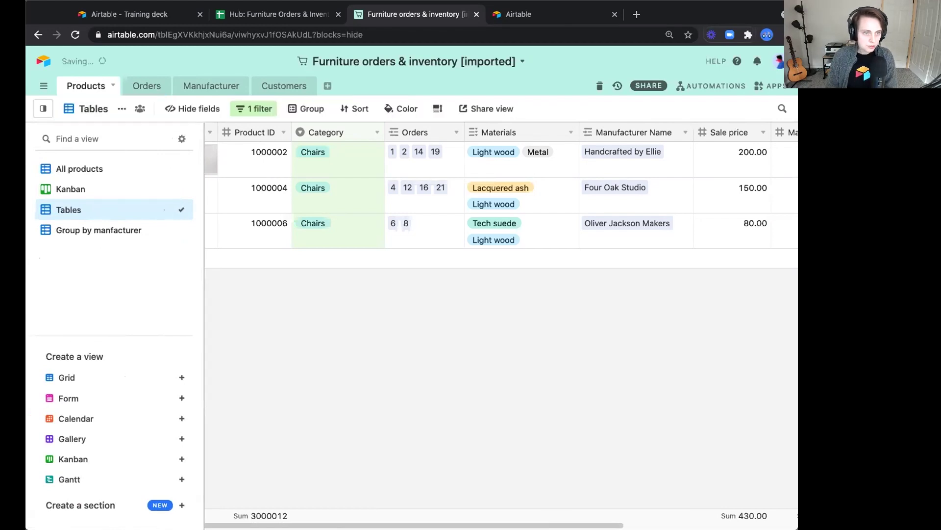
Change the view's filter to Category is Tables, listing four table products
{"action": "left_click", "coordinate": [256, 108]}
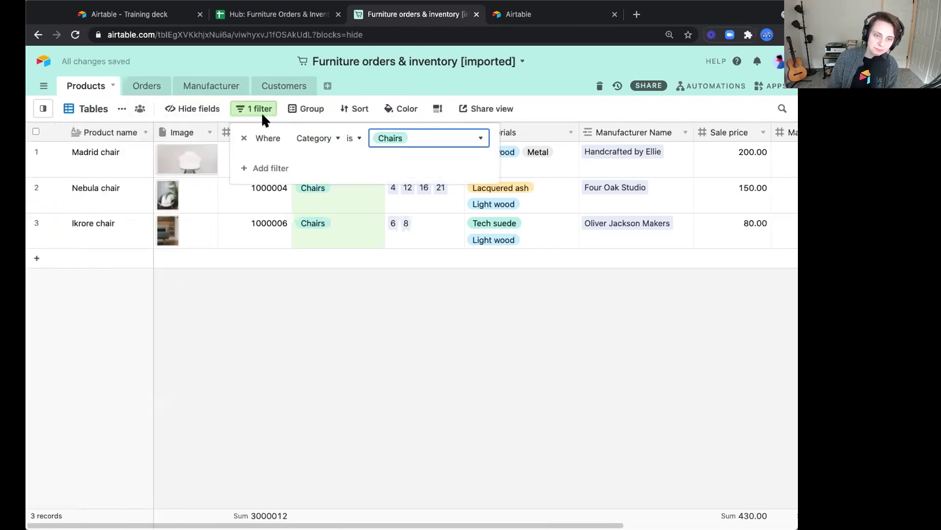
{"action": "left_click", "coordinate": [394, 138]}
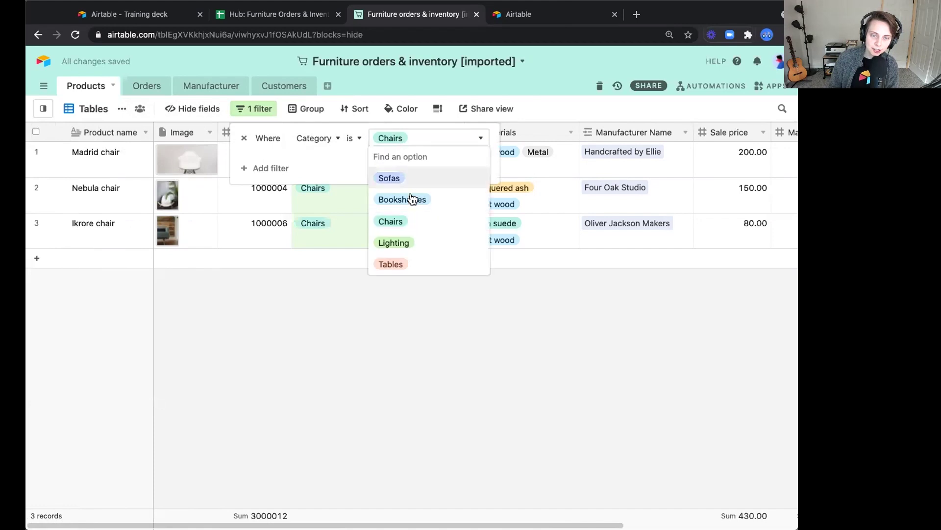
{"action": "left_click", "coordinate": [392, 263]}
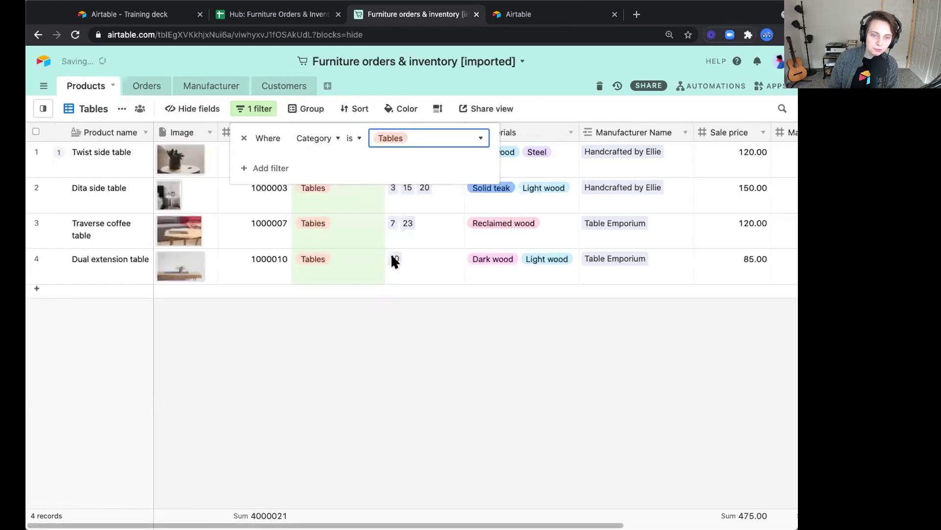
{"action": "left_click", "coordinate": [373, 315]}
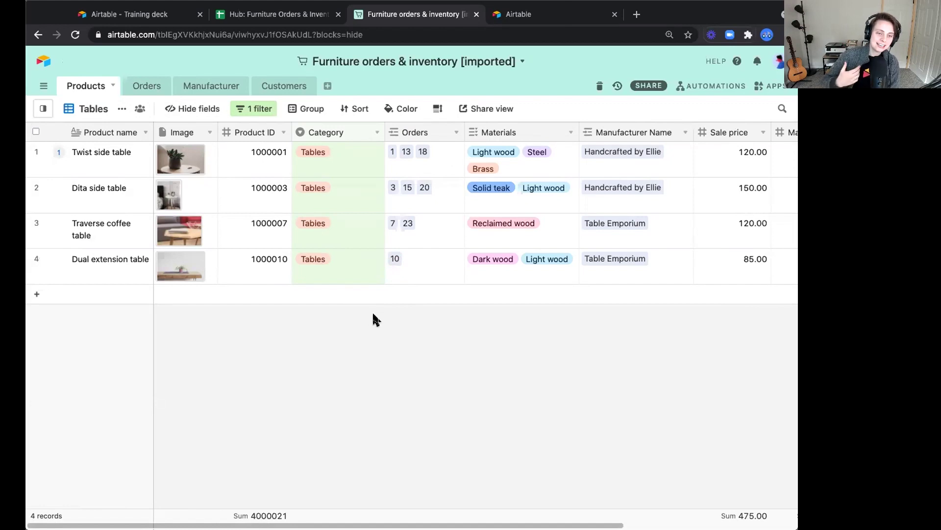
{"action": "scroll", "coordinate": [375, 320], "scroll_direction": "right", "scroll_amount": 5}
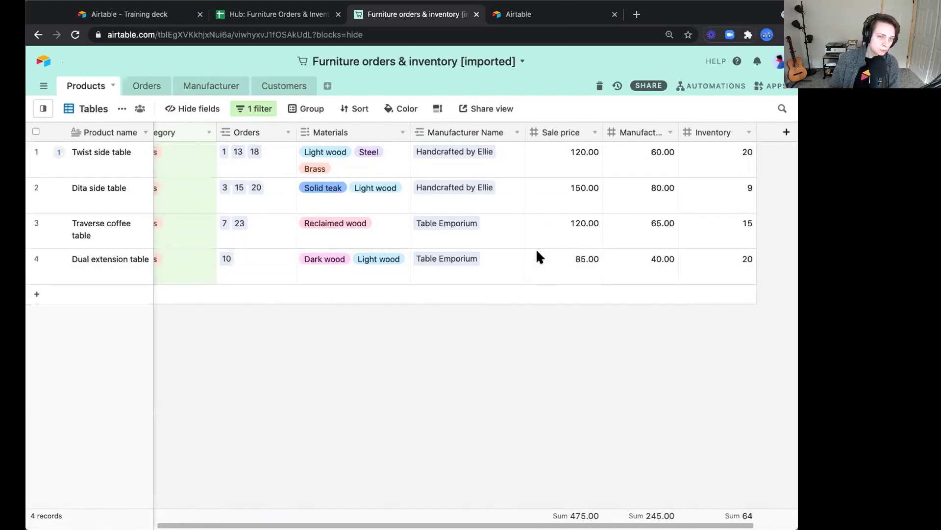
{"action": "scroll", "coordinate": [539, 256], "scroll_direction": "left", "scroll_amount": 5}
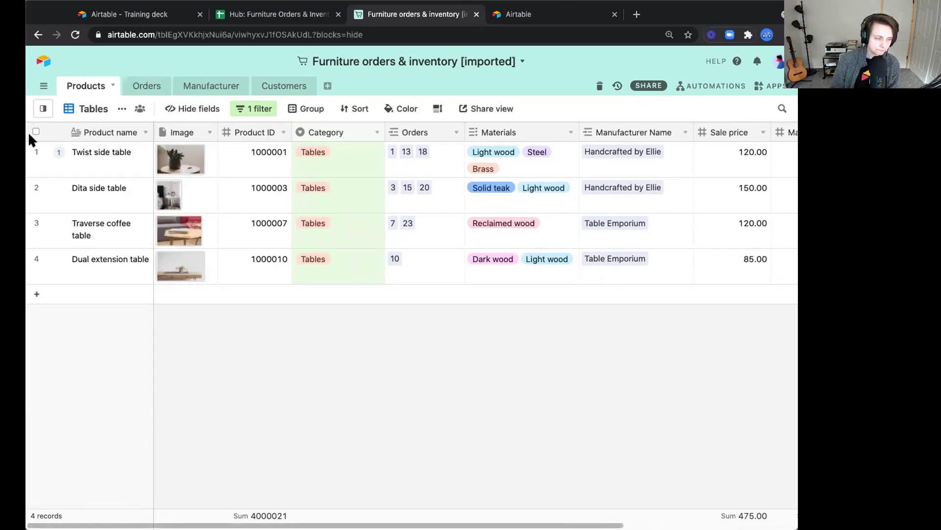
Switch to the 'Group by manfacturer' view and hide the views list
{"action": "left_click", "coordinate": [43, 108]}
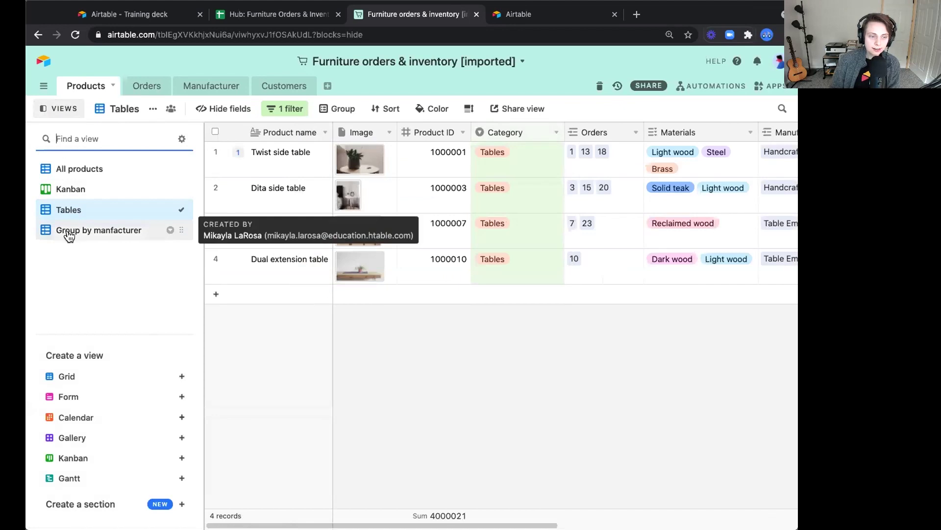
{"action": "left_click", "coordinate": [69, 235]}
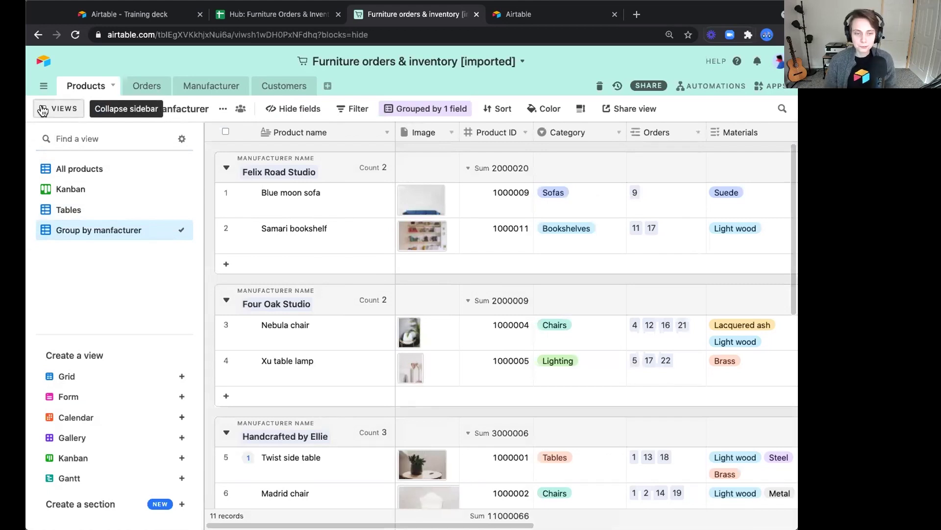
{"action": "left_click", "coordinate": [43, 110]}
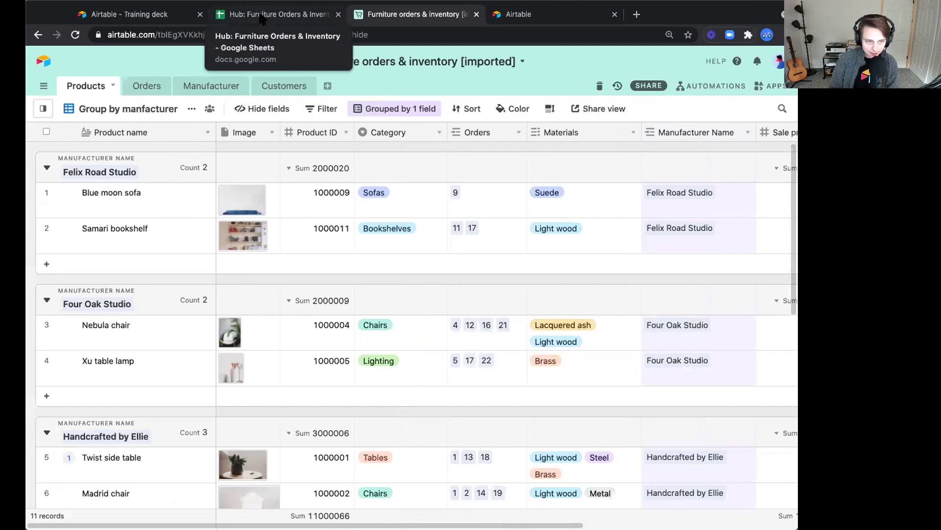
Show the Product Inventory sheet of the Hub spreadsheet
{"action": "left_click", "coordinate": [262, 19]}
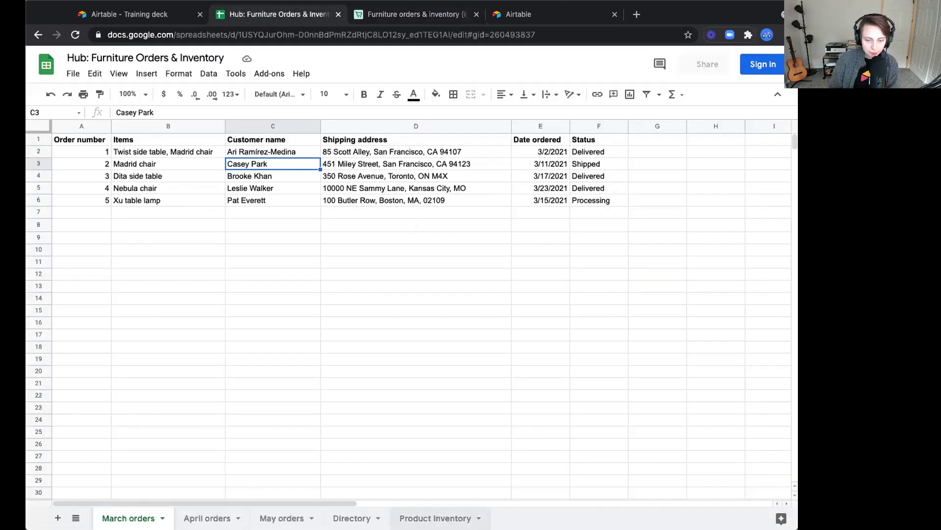
{"action": "left_click", "coordinate": [435, 518]}
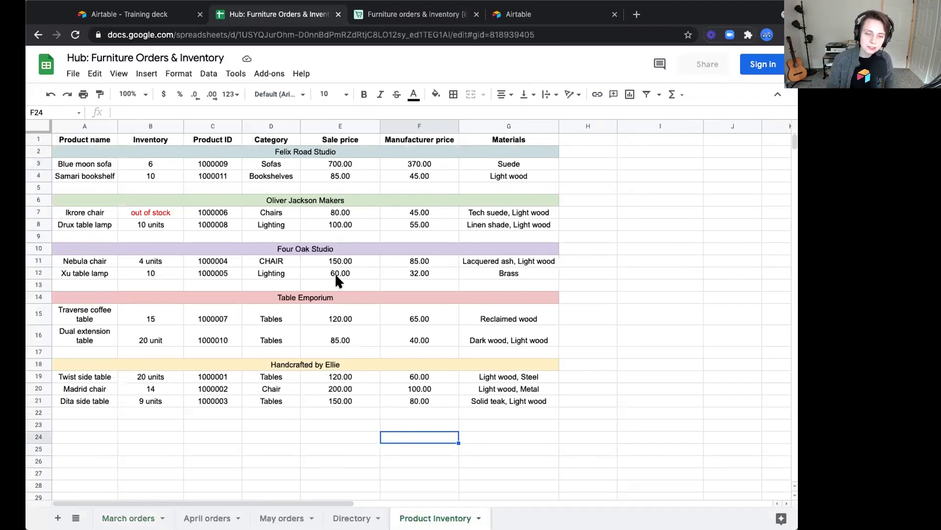
Back in Airtable, remove the grouping and regroup products by Manufacturer Name
{"action": "left_click", "coordinate": [396, 20]}
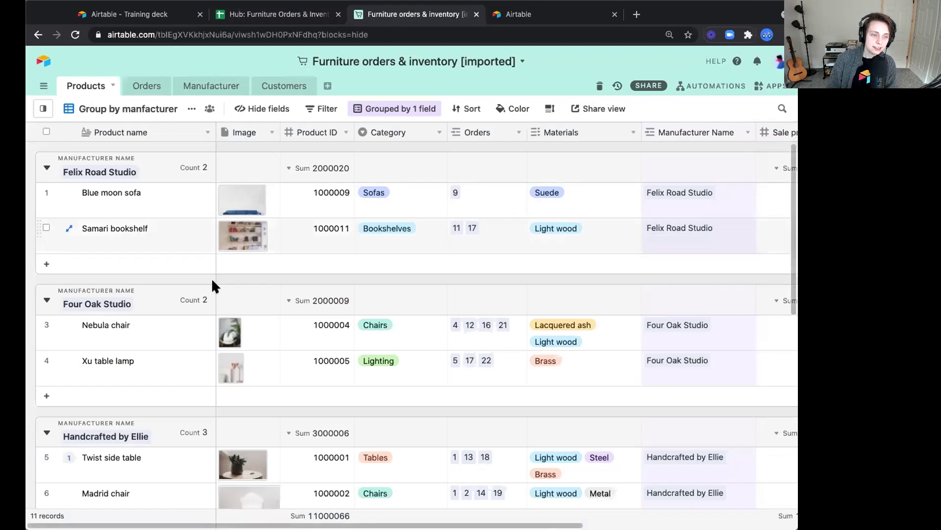
{"action": "left_click", "coordinate": [370, 112]}
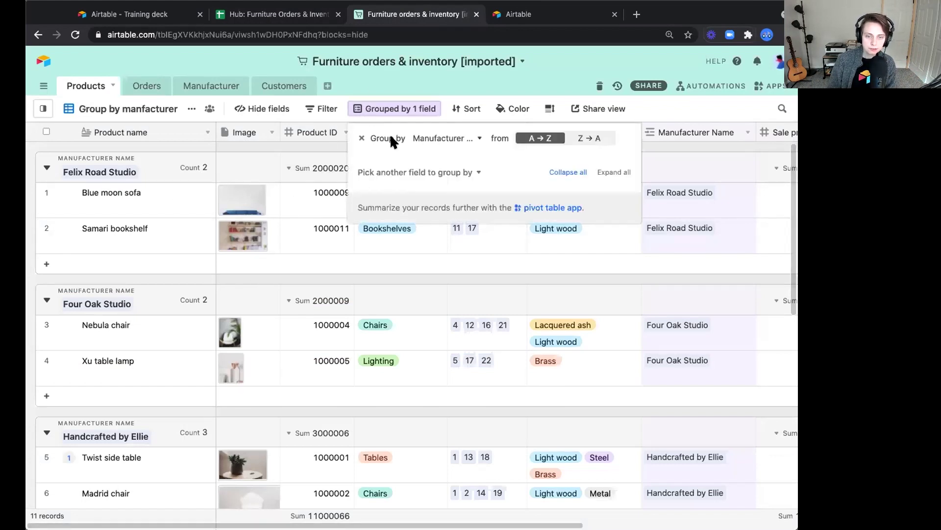
{"action": "left_click", "coordinate": [440, 138]}
{"action": "scroll", "coordinate": [459, 255], "scroll_direction": "down", "scroll_amount": 1}
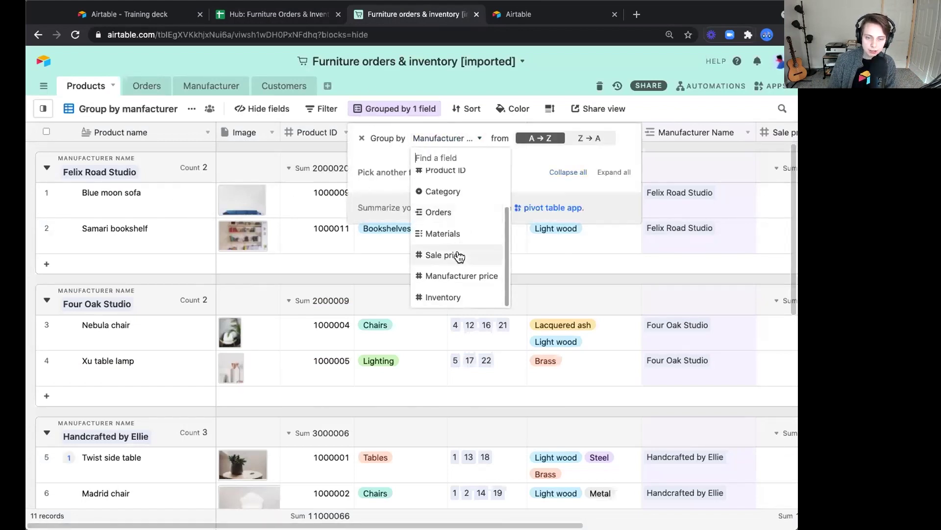
{"action": "scroll", "coordinate": [471, 228], "scroll_direction": "up", "scroll_amount": 1}
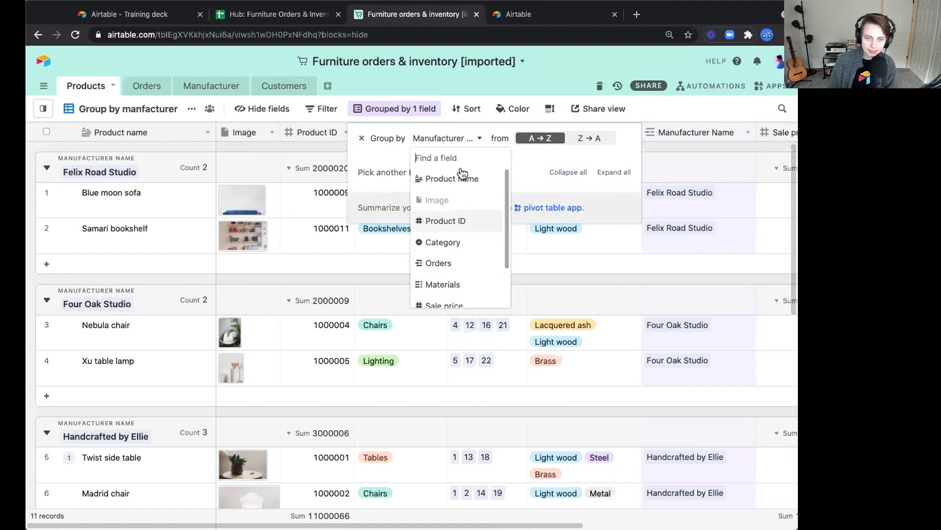
{"action": "left_click", "coordinate": [380, 150]}
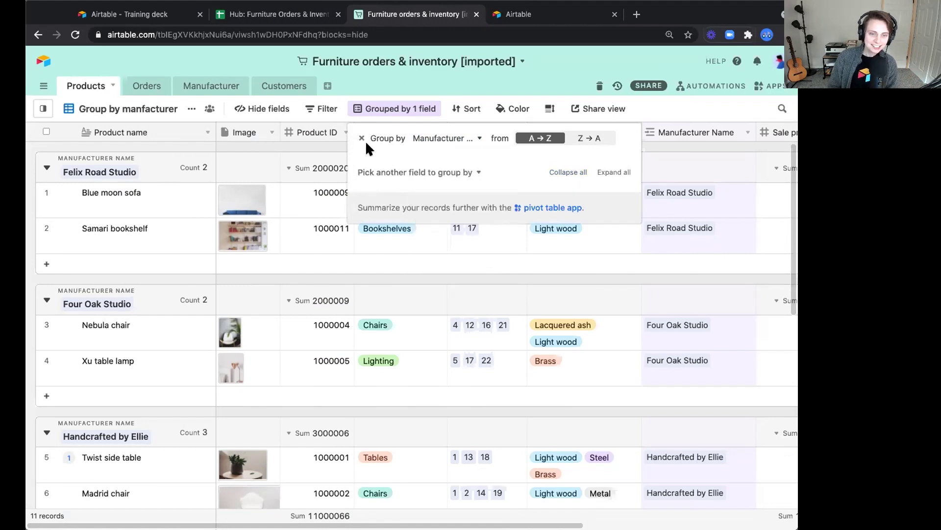
{"action": "left_click", "coordinate": [363, 139]}
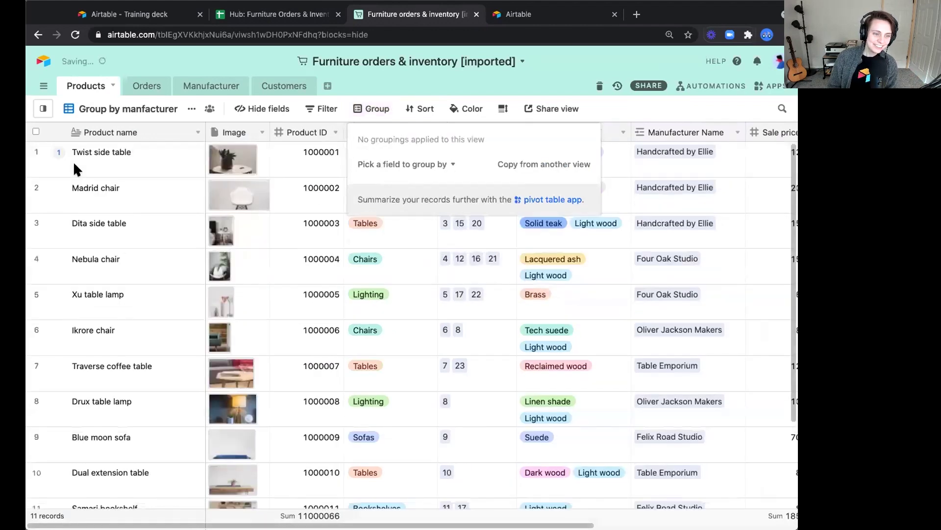
{"action": "left_click", "coordinate": [400, 166]}
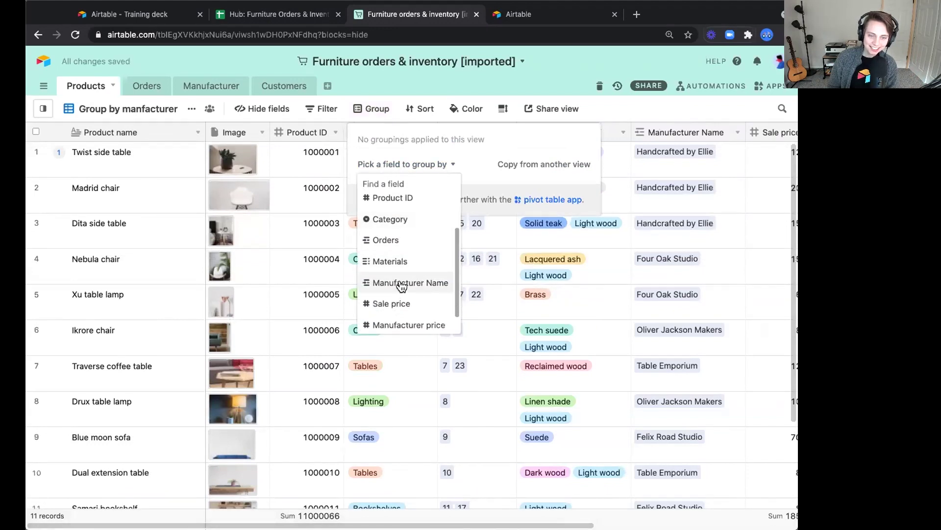
{"action": "left_click", "coordinate": [400, 282]}
{"action": "left_click", "coordinate": [376, 272]}
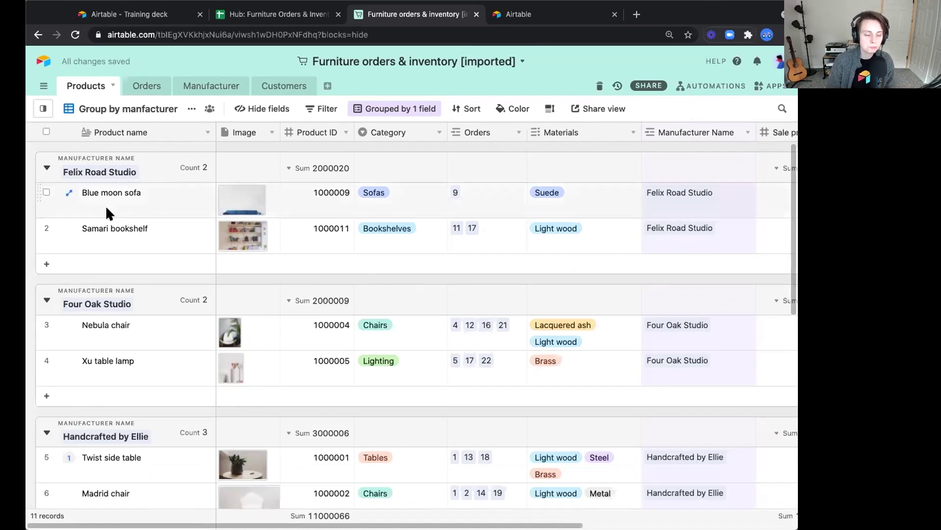
Collapse and re-expand the Felix Road Studio and Four Oak Studio groups, then return to the Hub spreadsheet
{"action": "left_click", "coordinate": [47, 167]}
{"action": "left_click", "coordinate": [47, 168]}
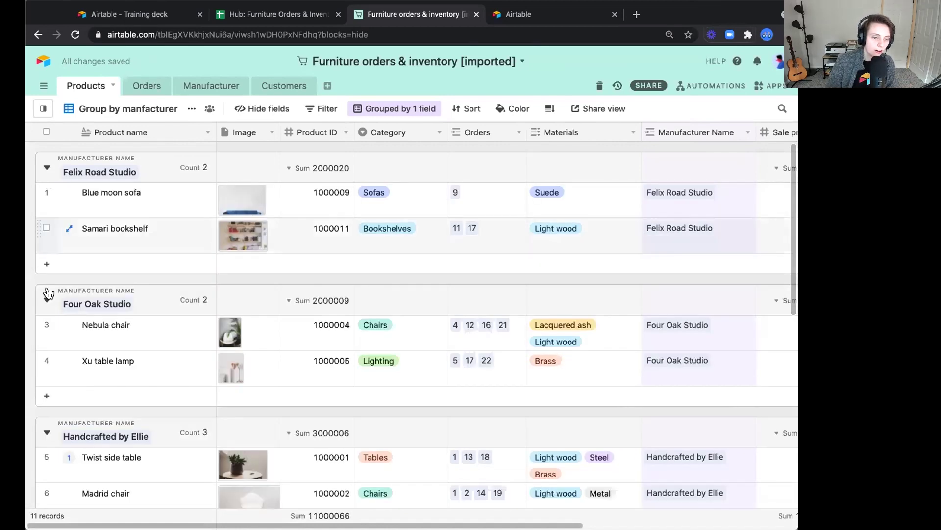
{"action": "left_click", "coordinate": [47, 301]}
{"action": "left_click", "coordinate": [48, 301]}
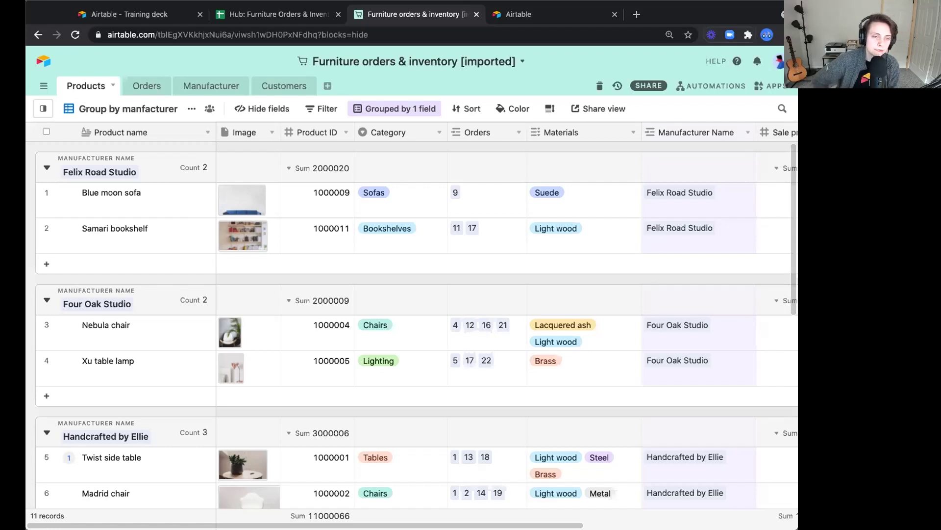
{"action": "left_click", "coordinate": [272, 13]}
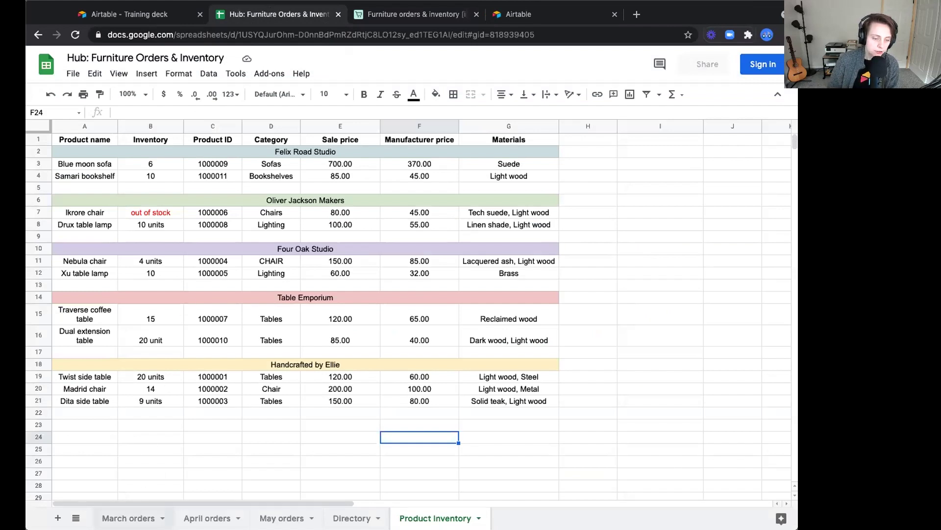
Review the March orders and April orders sheets, then return to the Airtable base
{"action": "left_click", "coordinate": [129, 518]}
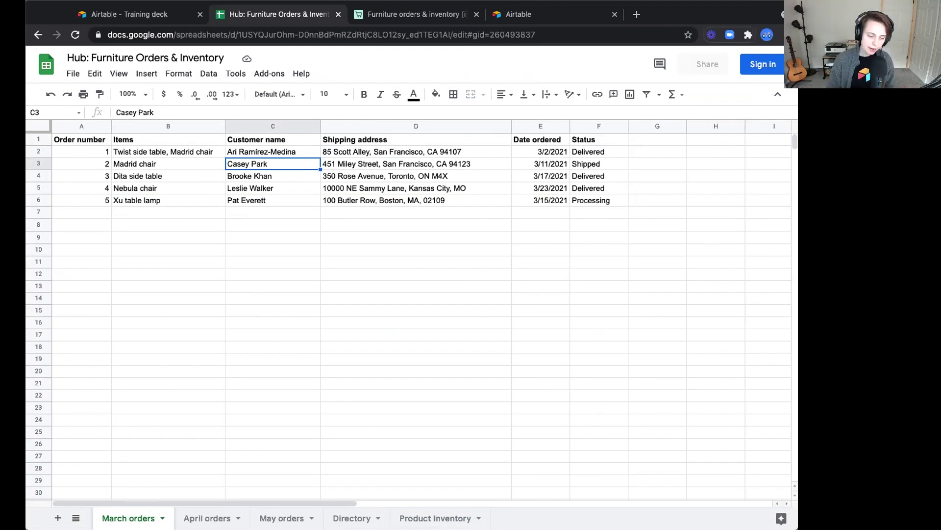
{"action": "left_click", "coordinate": [178, 514]}
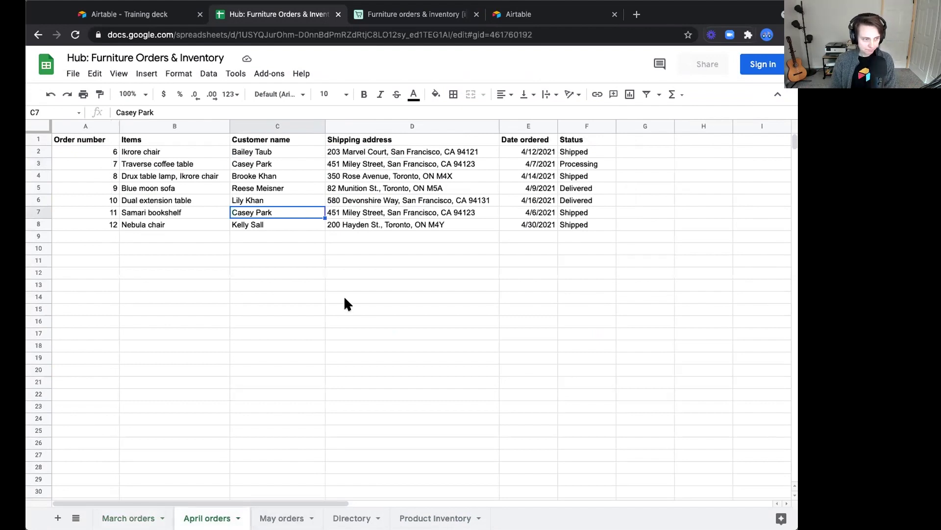
{"action": "left_click", "coordinate": [415, 15]}
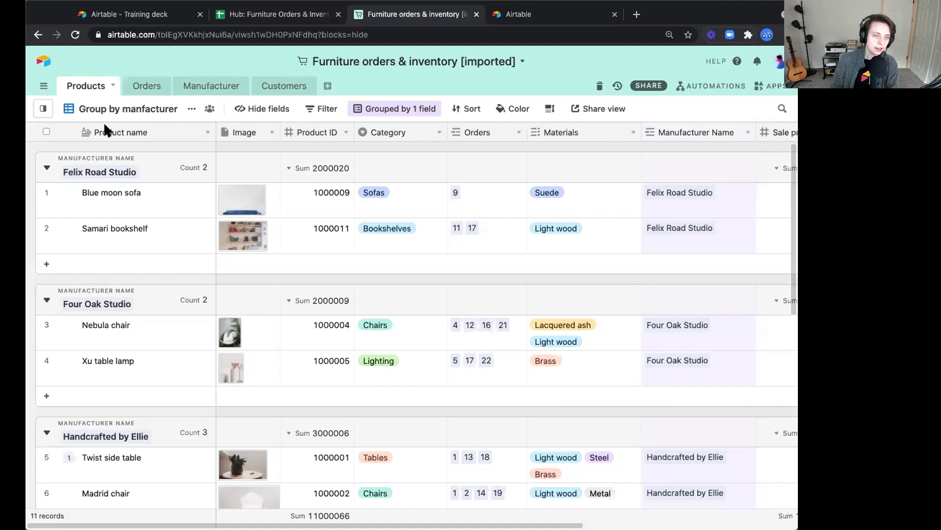
Switch Products to the ungrouped All products view, then open the Orders table
{"action": "scroll", "coordinate": [85, 306], "scroll_direction": "down", "scroll_amount": 3}
{"action": "scroll", "coordinate": [84, 308], "scroll_direction": "down", "scroll_amount": 7}
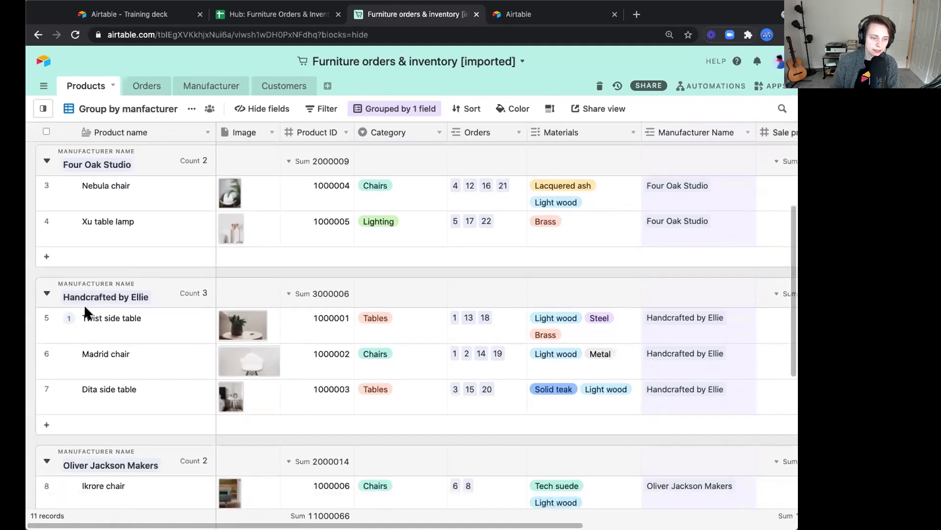
{"action": "scroll", "coordinate": [84, 309], "scroll_direction": "up", "scroll_amount": 10}
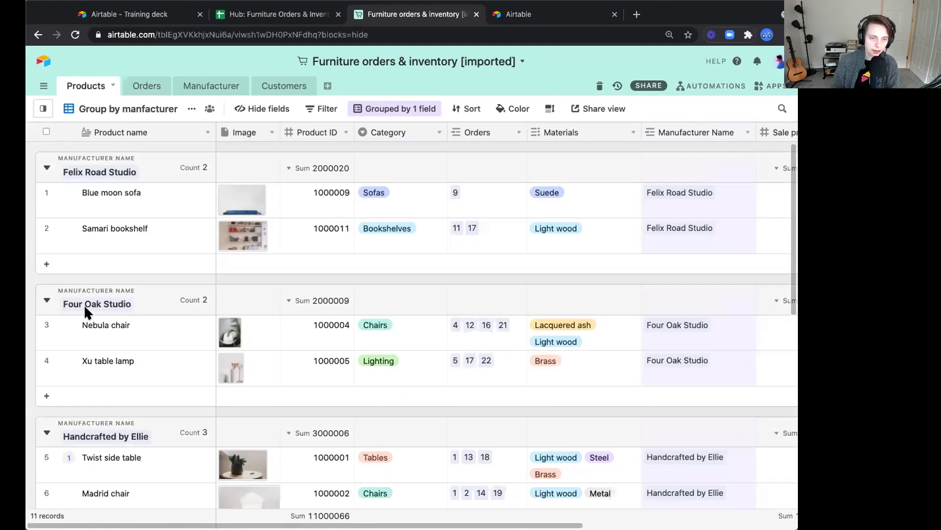
{"action": "left_click", "coordinate": [43, 108]}
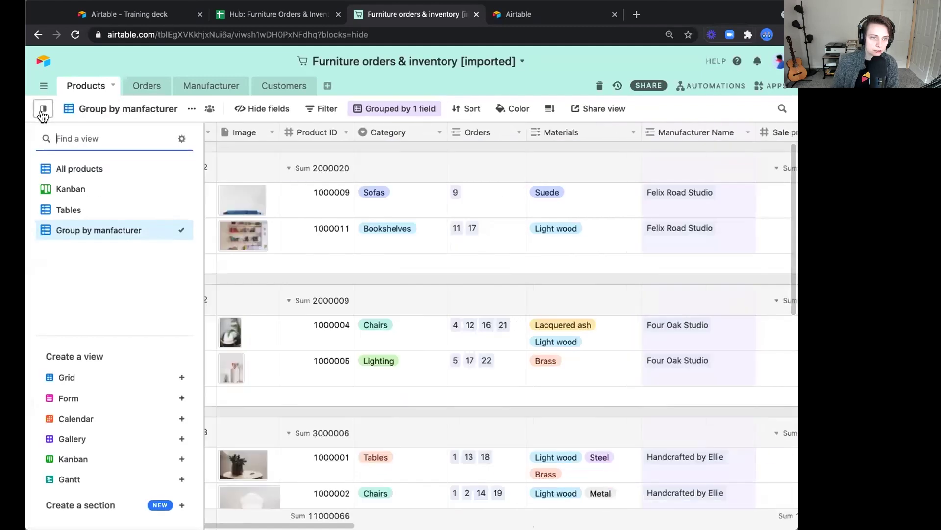
{"action": "left_click", "coordinate": [58, 169]}
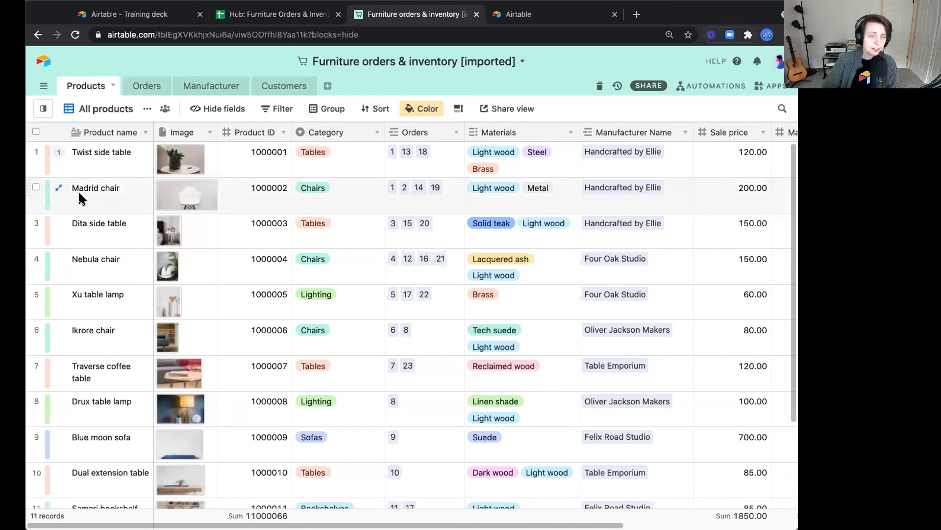
{"action": "left_click", "coordinate": [137, 88]}
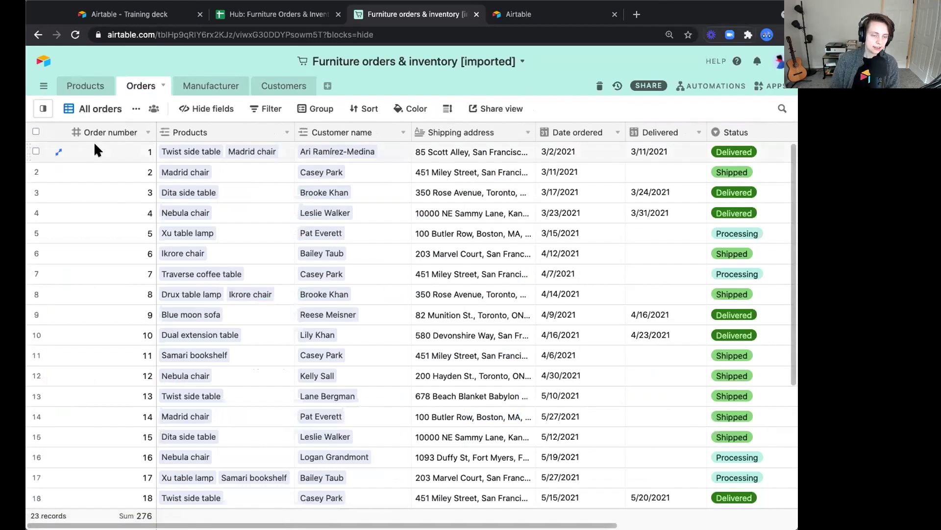
Browse the 23 orders and select the whole Products column
{"action": "scroll", "coordinate": [95, 150], "scroll_direction": "down", "scroll_amount": 3}
{"action": "scroll", "coordinate": [94, 150], "scroll_direction": "up", "scroll_amount": 3}
{"action": "scroll", "coordinate": [95, 149], "scroll_direction": "right", "scroll_amount": 1}
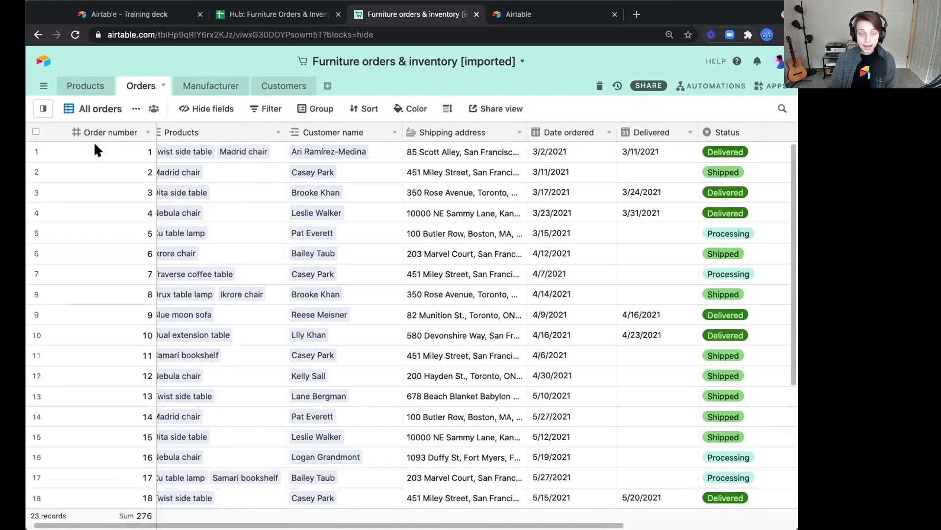
{"action": "scroll", "coordinate": [95, 147], "scroll_direction": "left", "scroll_amount": 1}
{"action": "scroll", "coordinate": [95, 147], "scroll_direction": "down", "scroll_amount": 1}
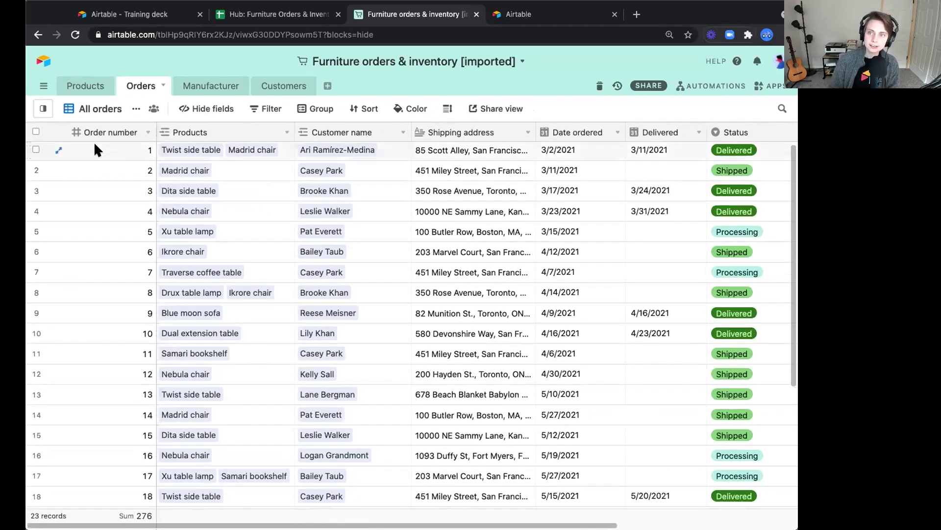
{"action": "scroll", "coordinate": [96, 149], "scroll_direction": "down", "scroll_amount": 5}
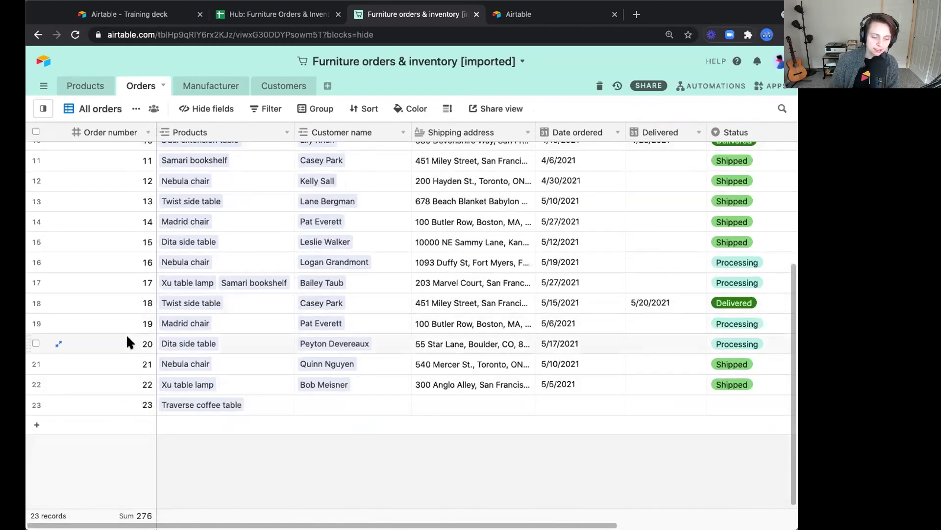
{"action": "scroll", "coordinate": [126, 333], "scroll_direction": "up", "scroll_amount": 5}
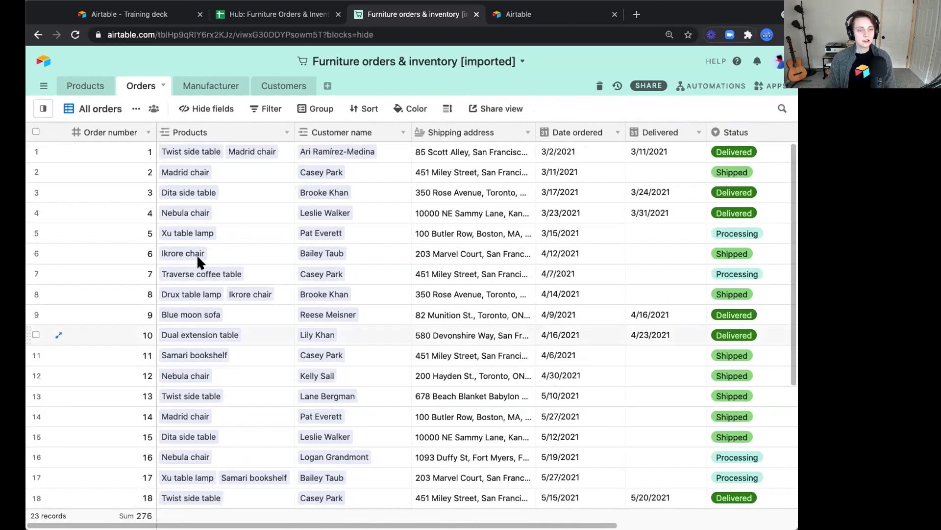
{"action": "left_click", "coordinate": [231, 129]}
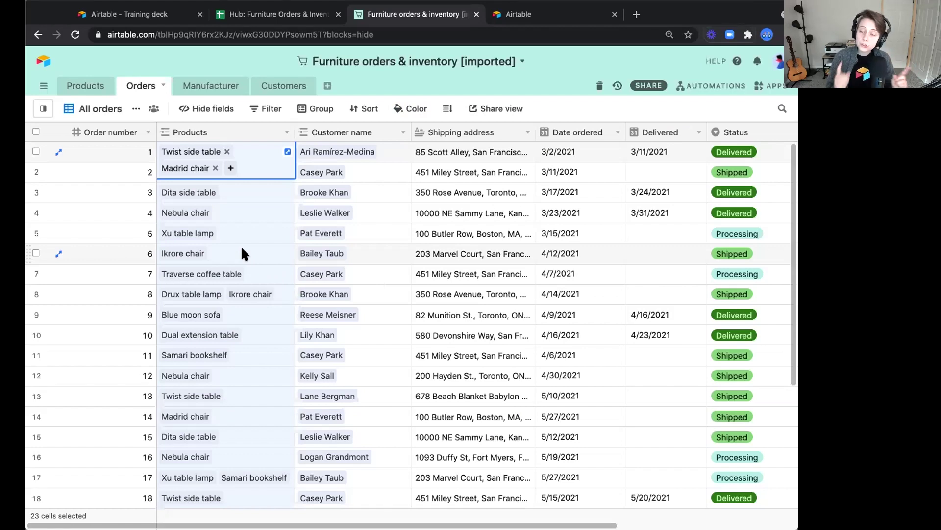
{"action": "scroll", "coordinate": [131, 294], "scroll_direction": "down", "scroll_amount": 5}
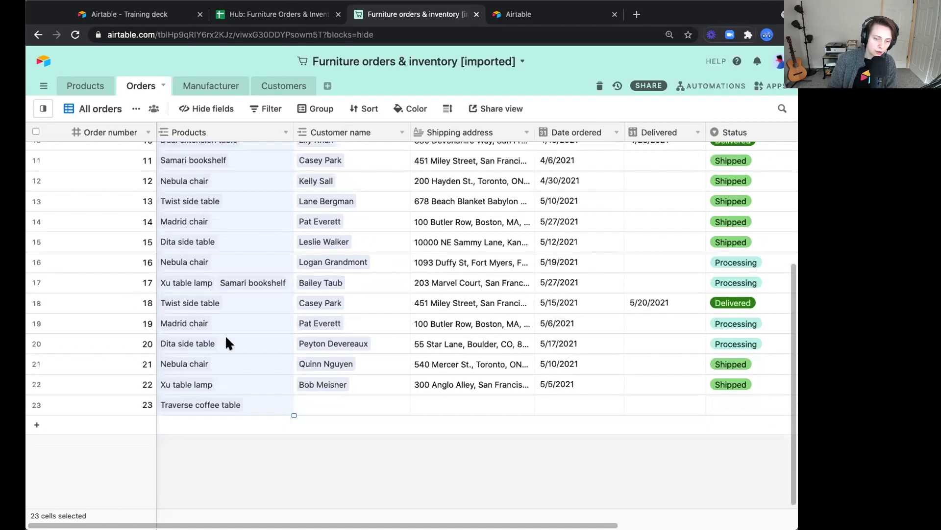
Clear the column selection and add a new order record numbered 24
{"action": "left_click", "coordinate": [123, 426]}
{"action": "left_click", "coordinate": [123, 426]}
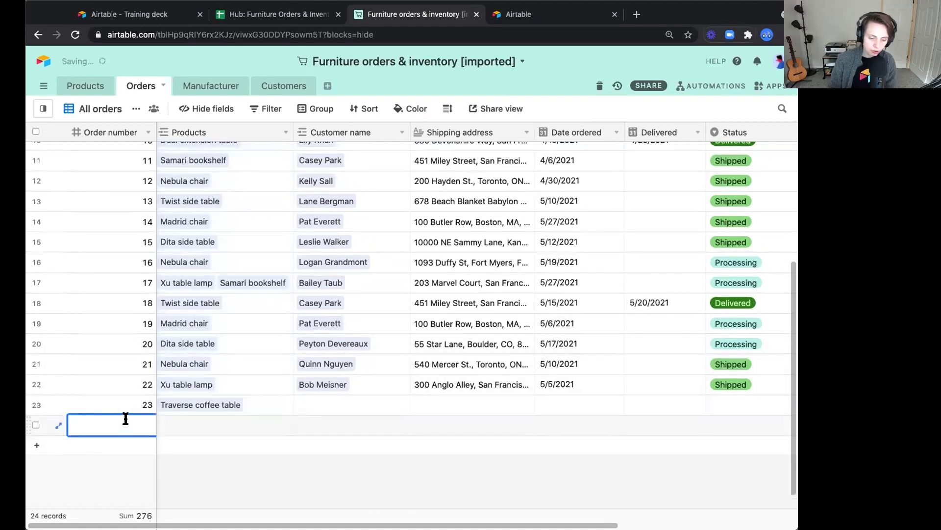
{"action": "left_click", "coordinate": [204, 422]}
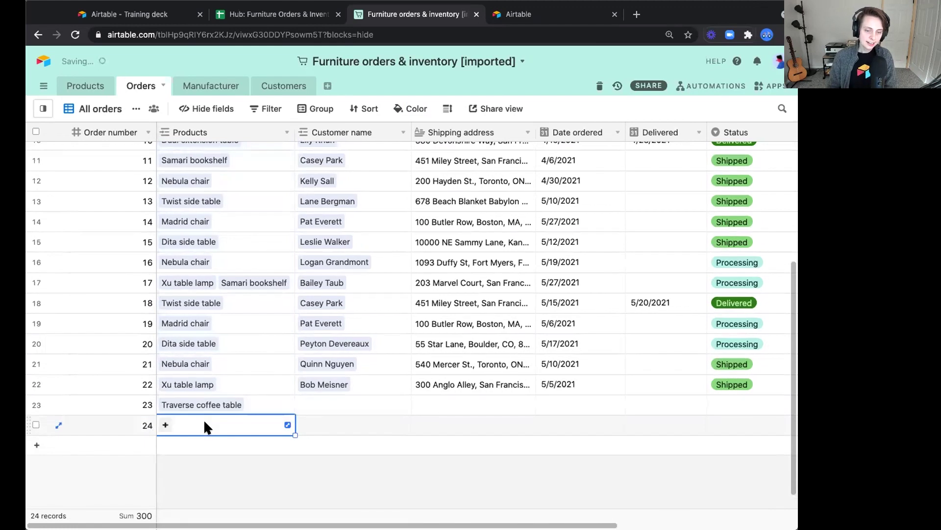
Link the Blue moon sofa product to order 24's Products cell
{"action": "left_click", "coordinate": [166, 424]}
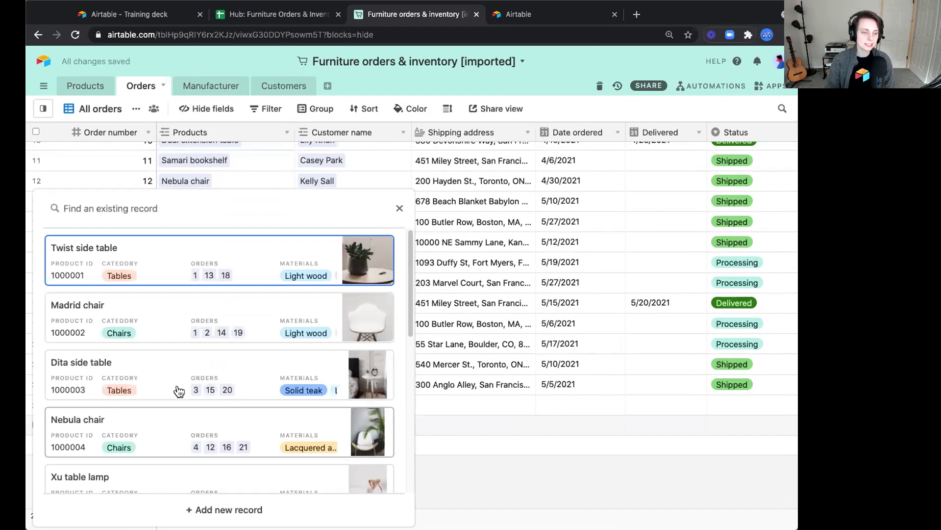
{"action": "left_click", "coordinate": [400, 209]}
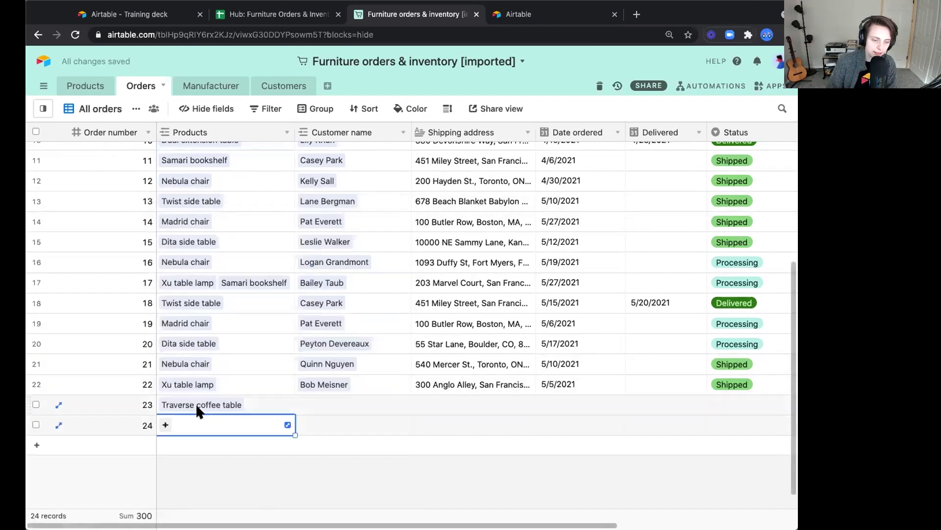
{"action": "left_click", "coordinate": [165, 425]}
{"action": "scroll", "coordinate": [171, 368], "scroll_direction": "down", "scroll_amount": 1}
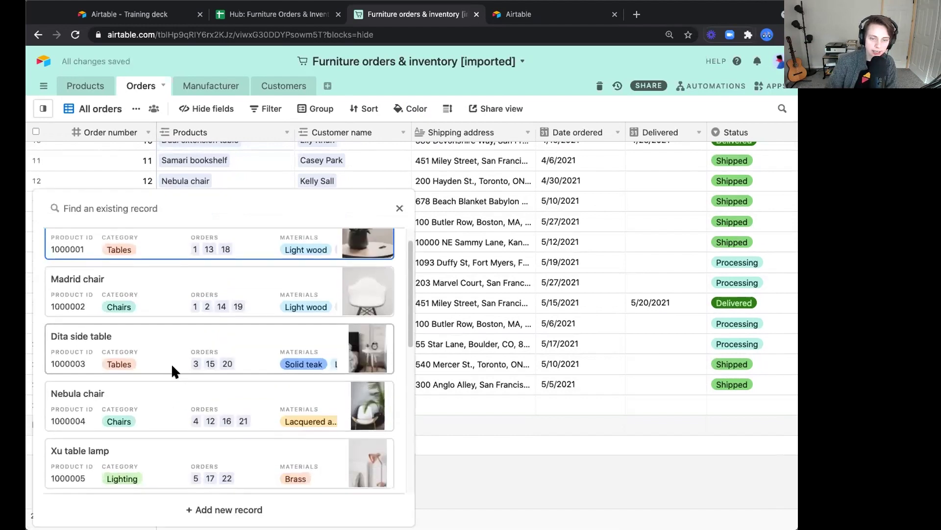
{"action": "scroll", "coordinate": [172, 367], "scroll_direction": "down", "scroll_amount": 6}
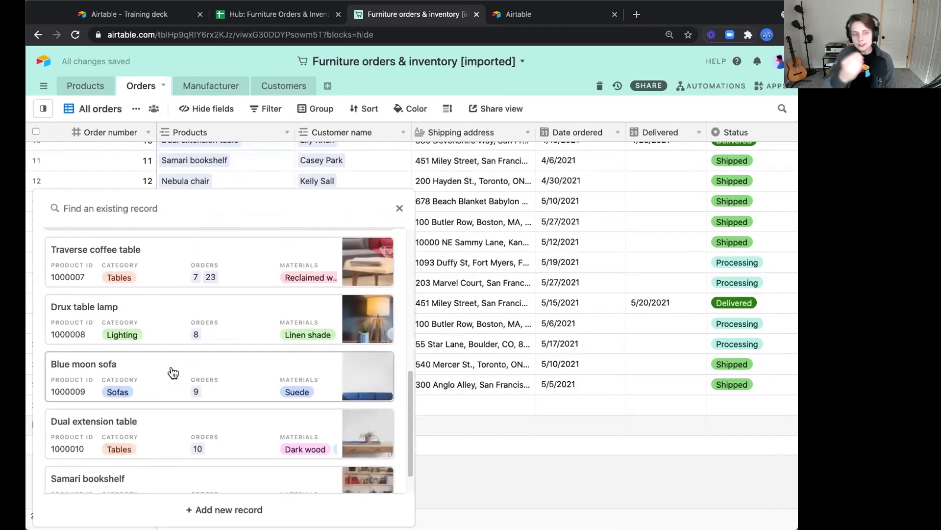
{"action": "scroll", "coordinate": [172, 372], "scroll_direction": "down", "scroll_amount": 1}
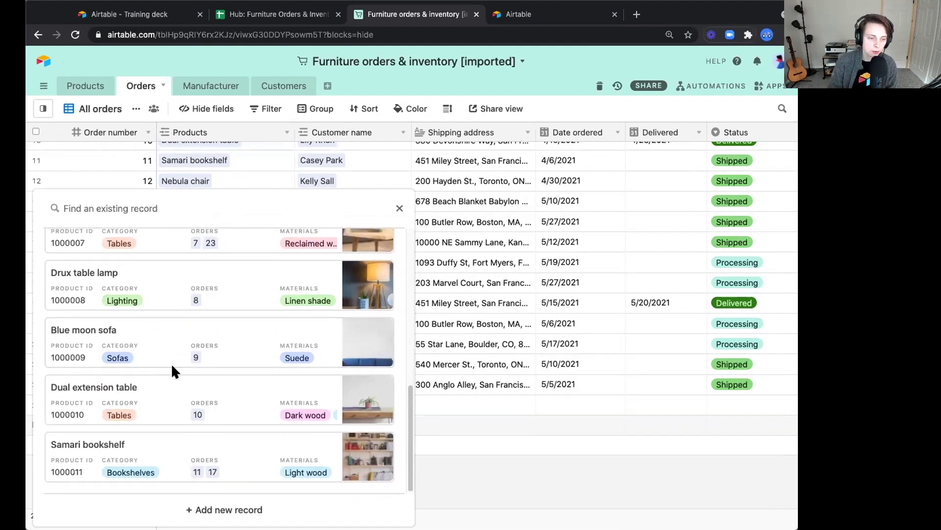
{"action": "left_click", "coordinate": [175, 345]}
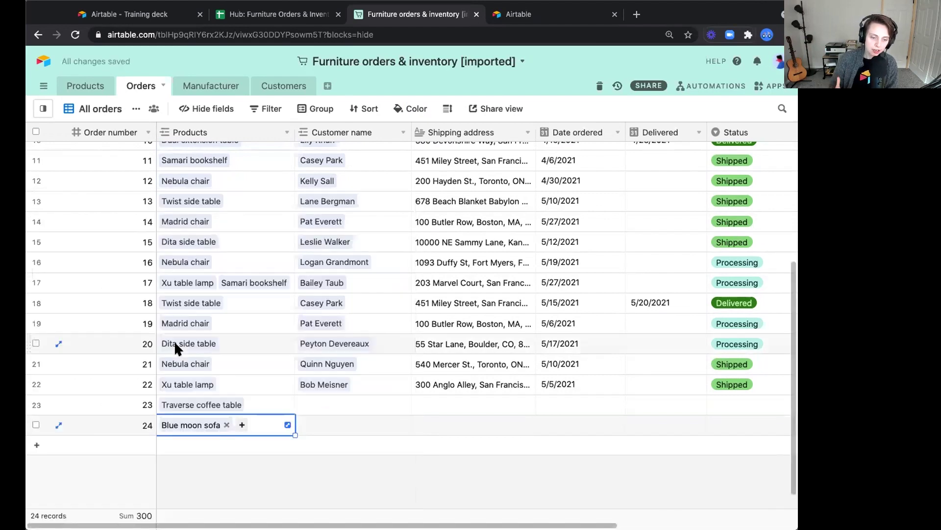
{"action": "left_click", "coordinate": [190, 457]}
{"action": "scroll", "coordinate": [196, 360], "scroll_direction": "up", "scroll_amount": 5}
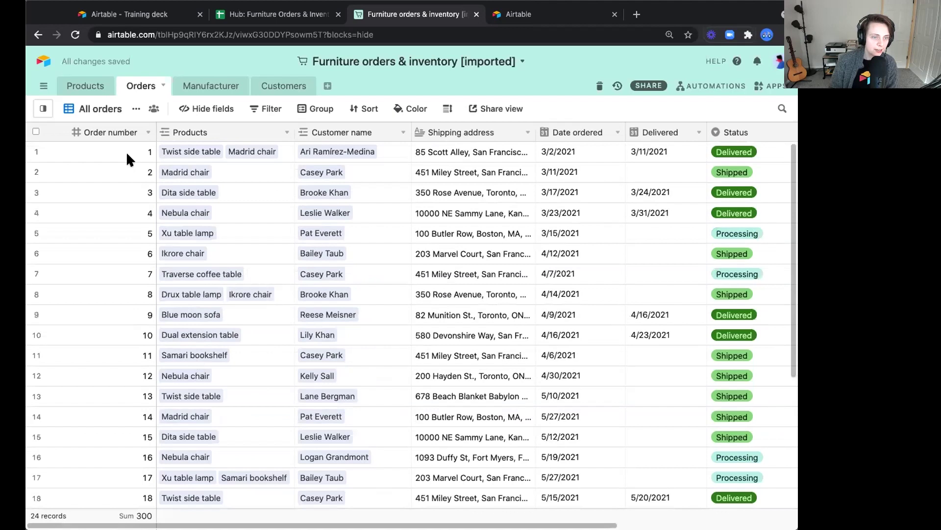
Back in All products, confirm Blue moon sofa now lists orders 9 and 24
{"action": "left_click", "coordinate": [79, 87]}
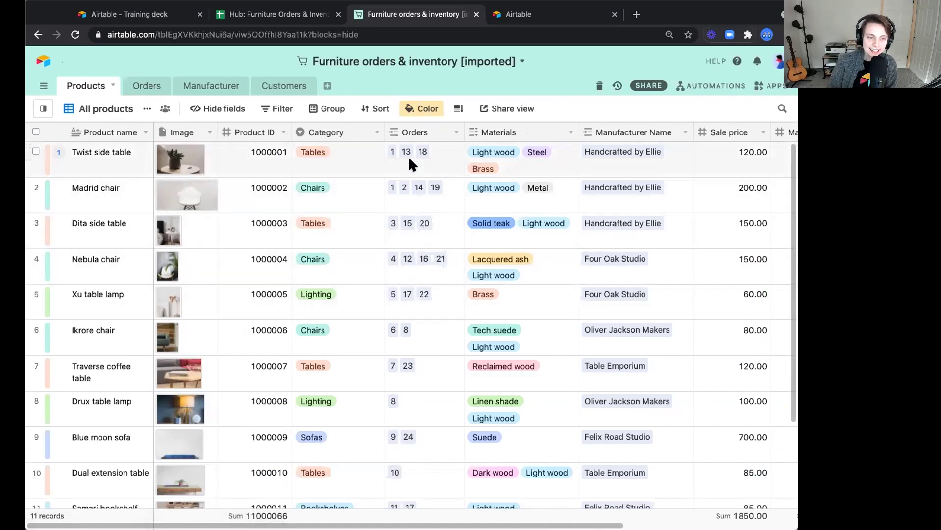
{"action": "left_click", "coordinate": [122, 163]}
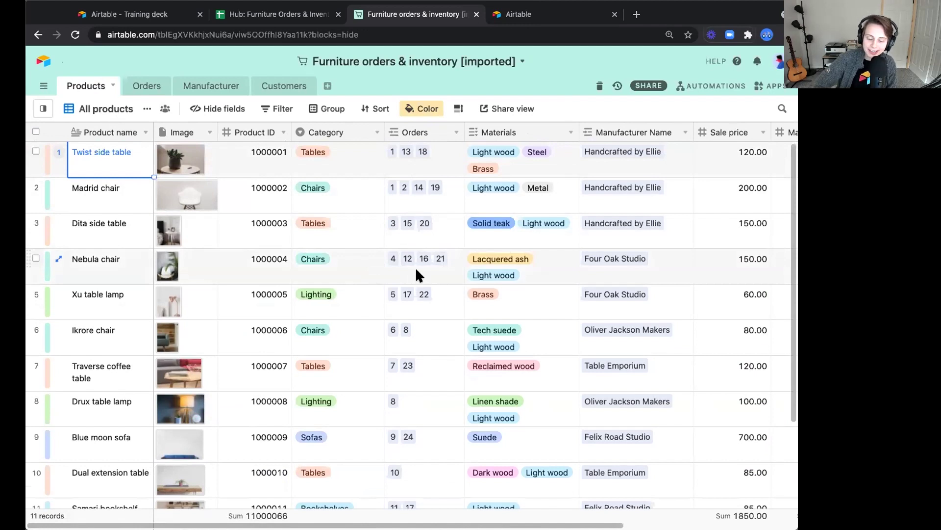
{"action": "scroll", "coordinate": [416, 267], "scroll_direction": "down", "scroll_amount": 3}
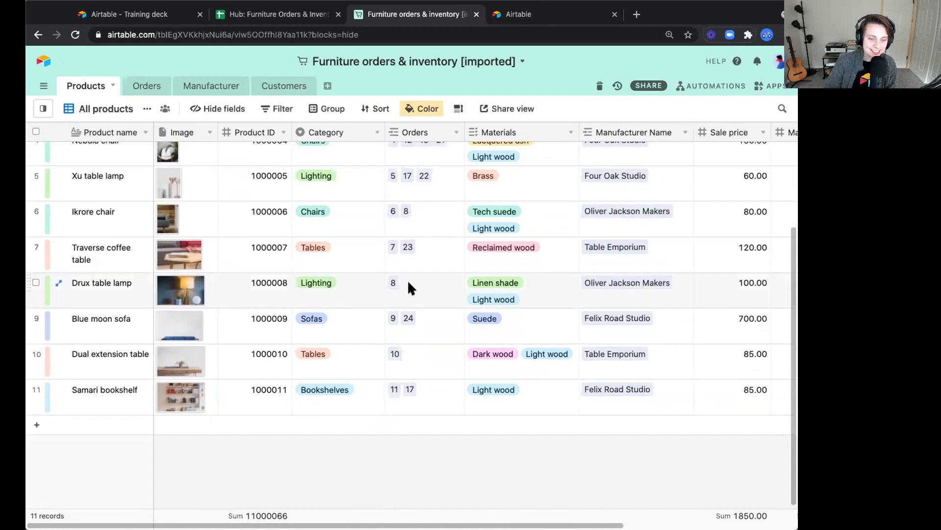
{"action": "scroll", "coordinate": [431, 292], "scroll_direction": "up", "scroll_amount": 3}
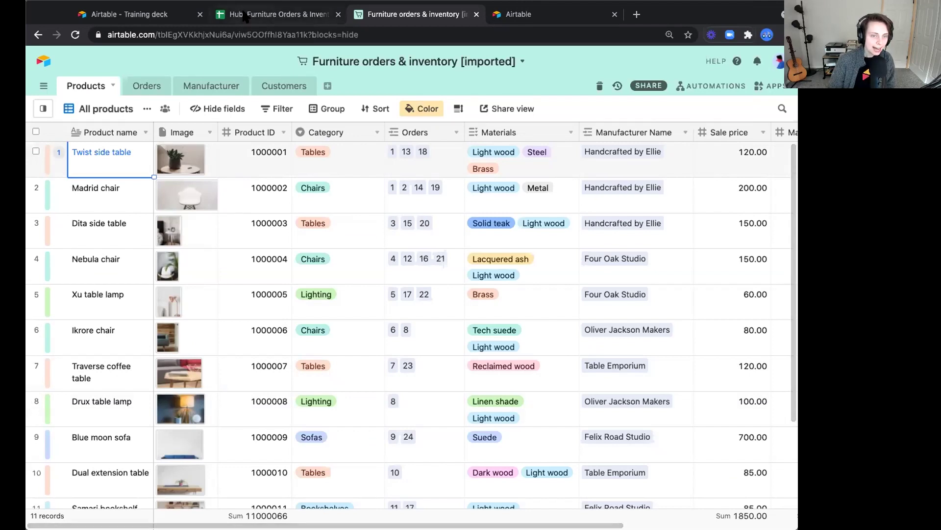
Switch to the Hub: Furniture Orders & Inventory spreadsheet's April orders sheet
{"action": "left_click", "coordinate": [245, 16]}
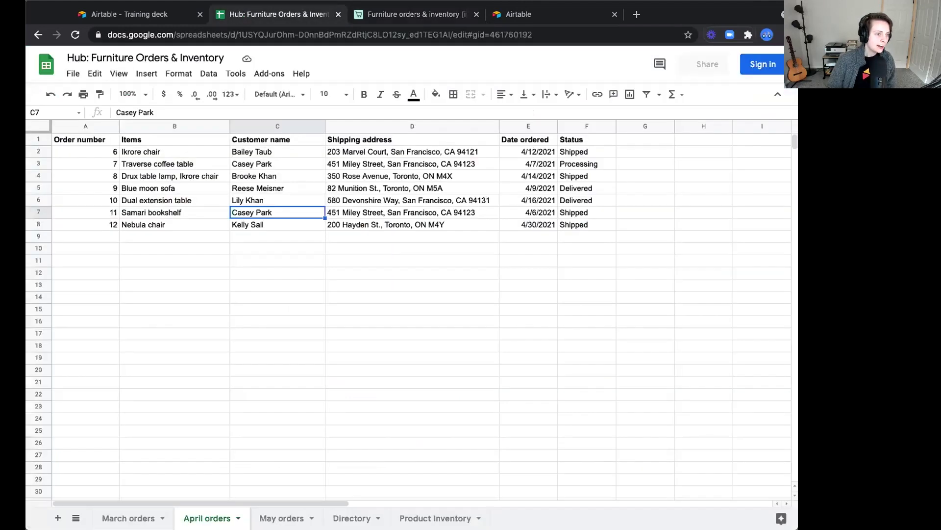